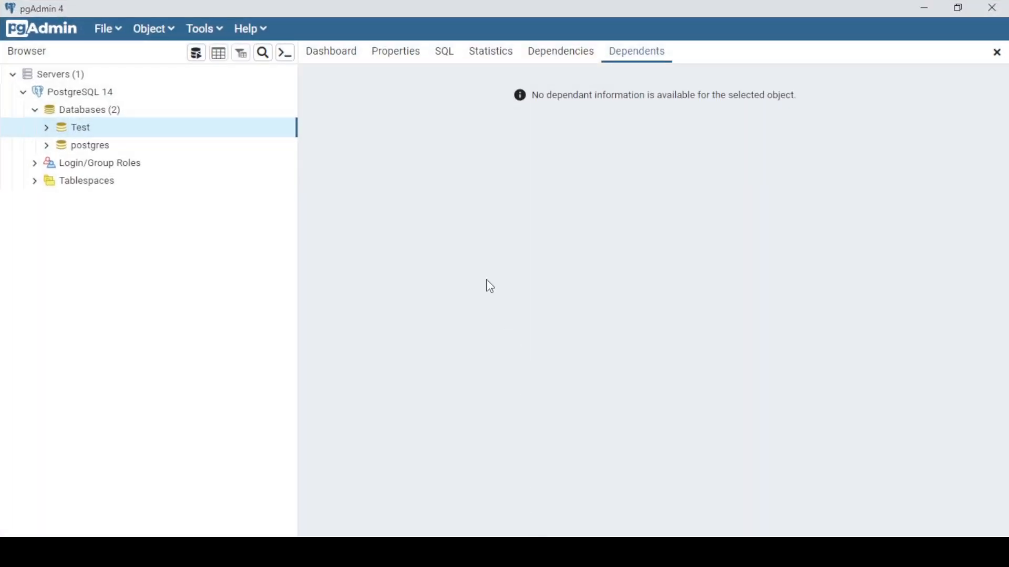
- Create a new database named supermarket on the PostgreSQL 14 server
click(135, 111)
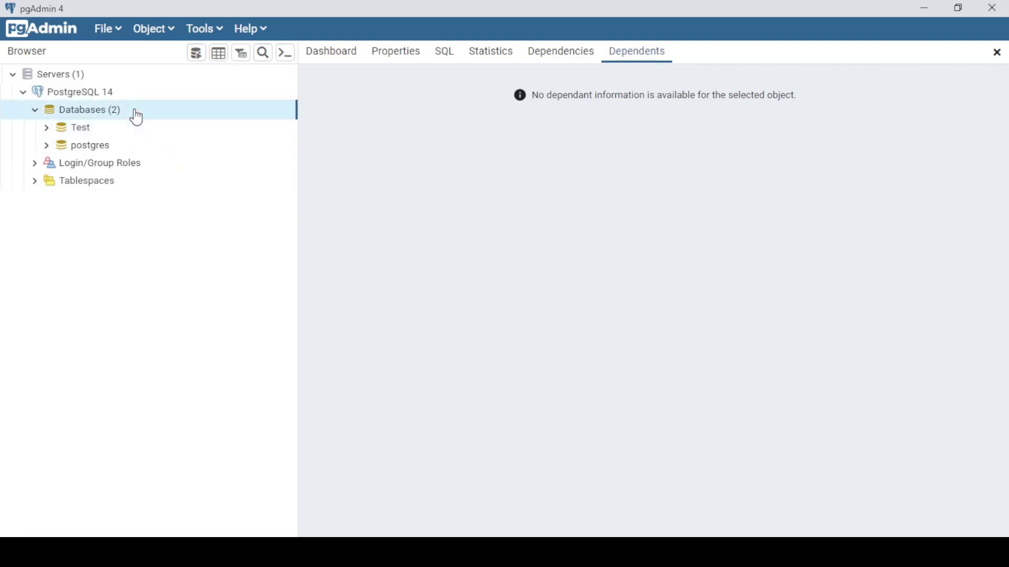
right_click(137, 116)
mouse_move(157, 131)
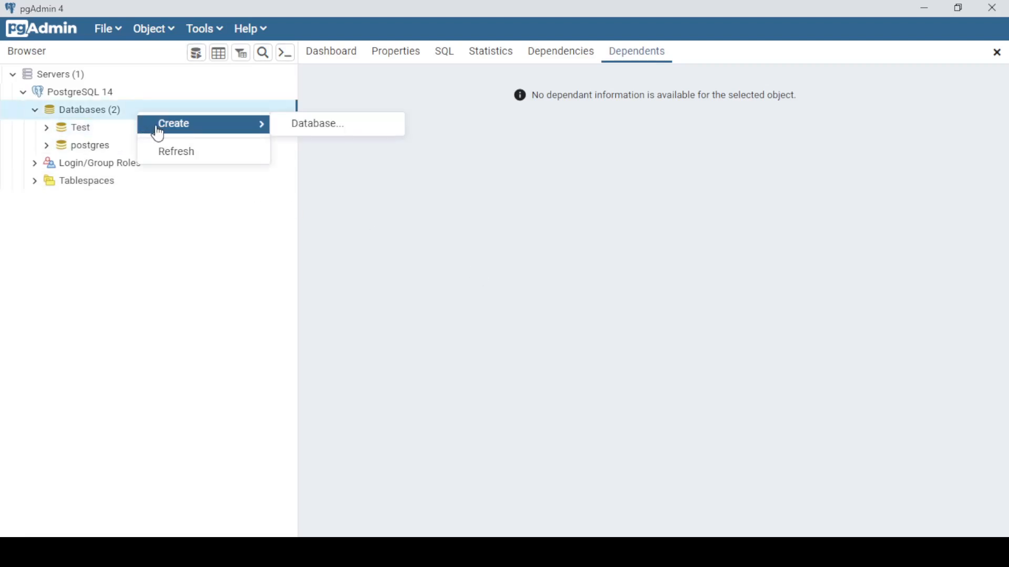
click(303, 126)
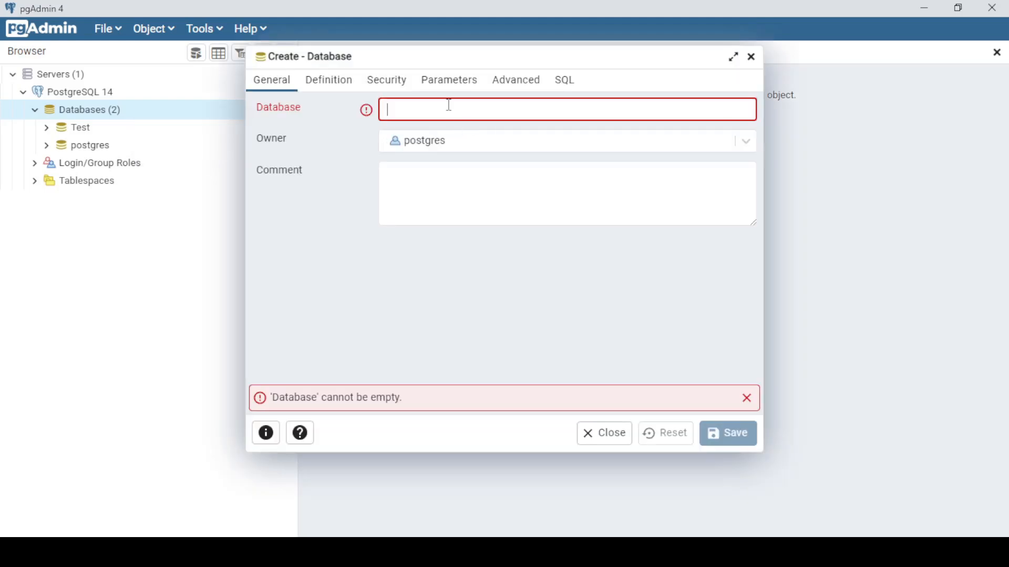
text(supermarket)
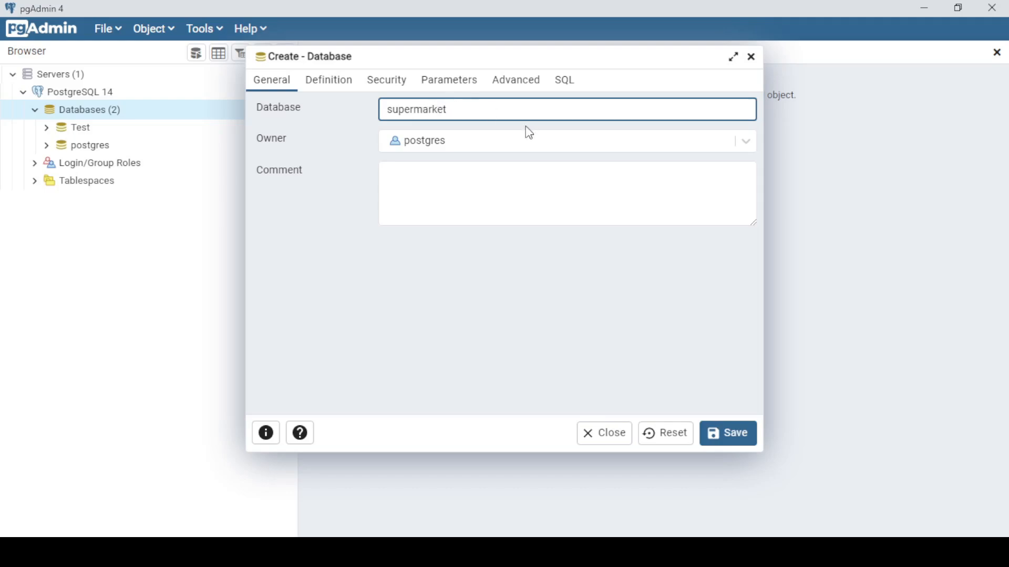
click(754, 437)
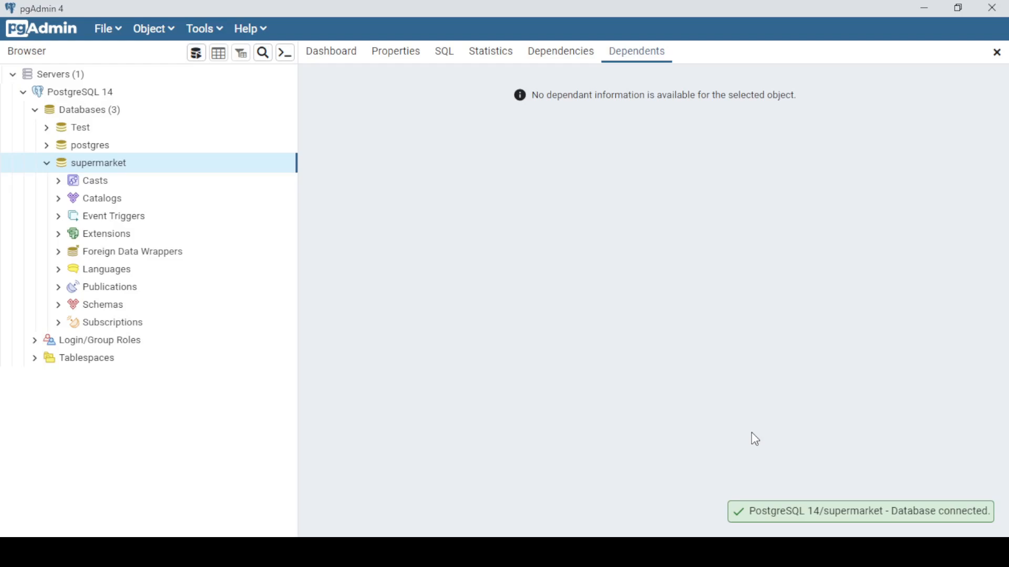
- Expand the supermarket database's schemas and check the public schema for existing tables
click(61, 308)
scroll(99, 428, down, 3)
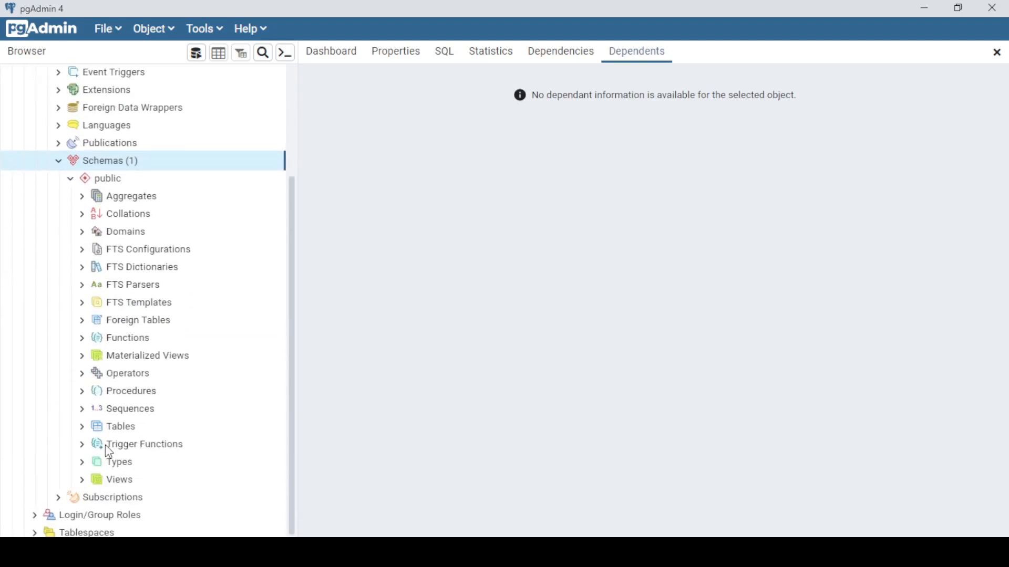
click(84, 429)
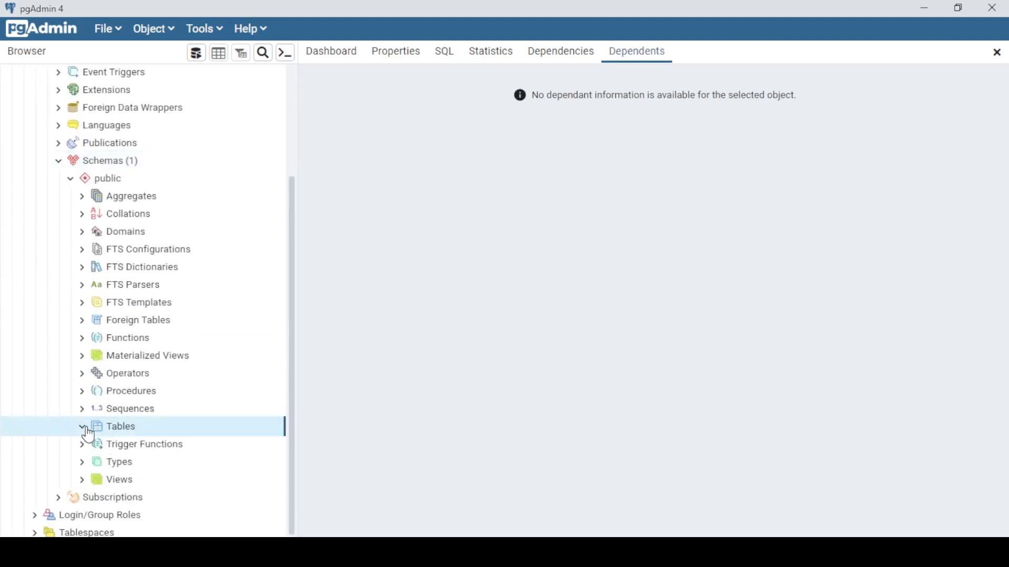
click(83, 429)
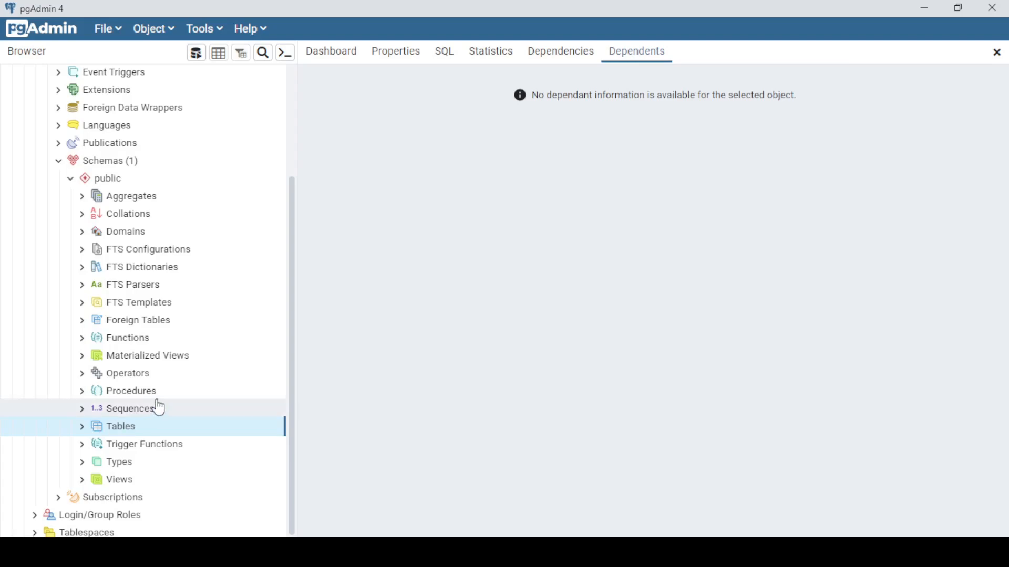
scroll(157, 404, up, 3)
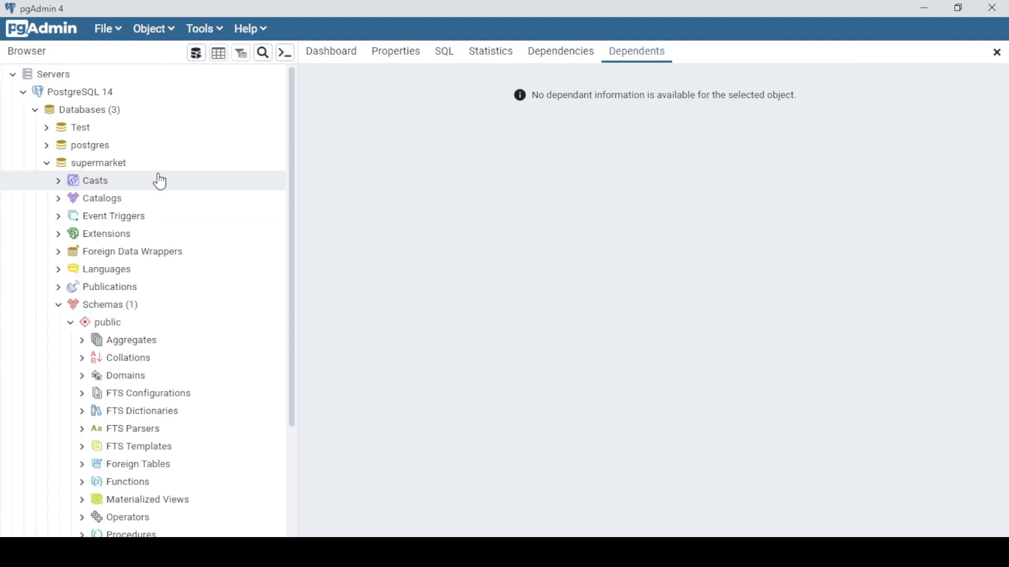
- Try to open the Restore dialog for the supermarket database
right_click(122, 167)
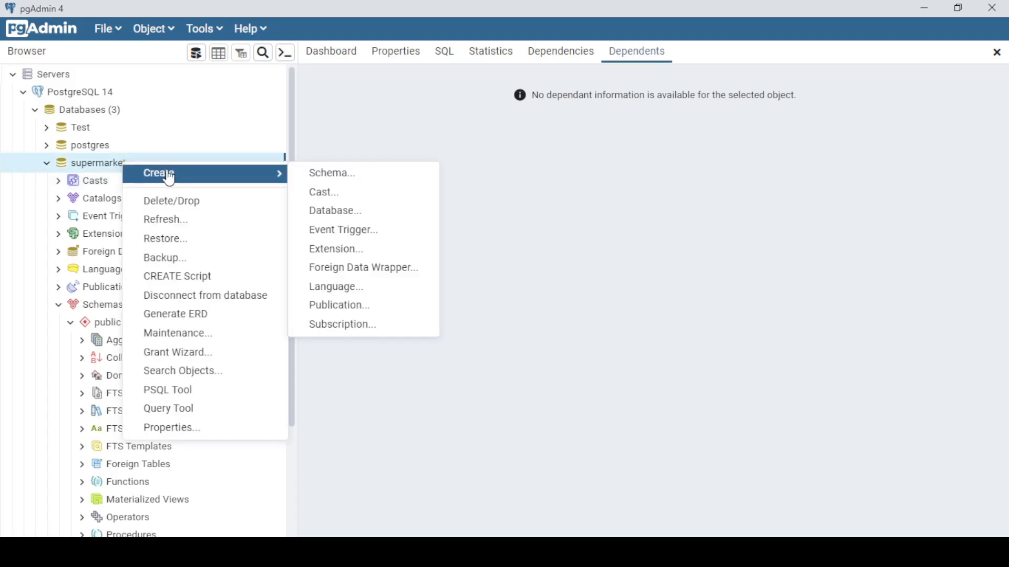
right_click(146, 166)
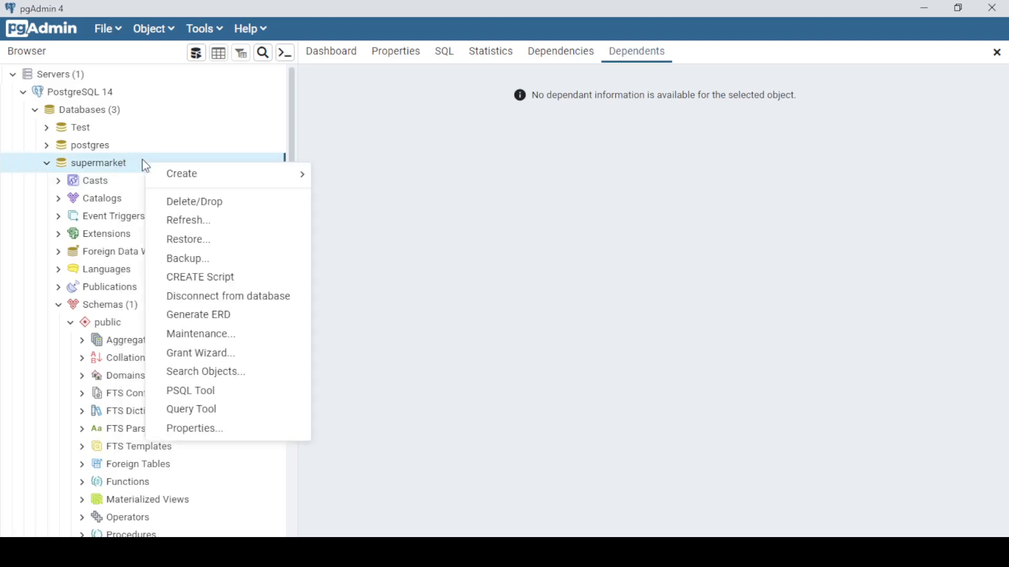
click(206, 240)
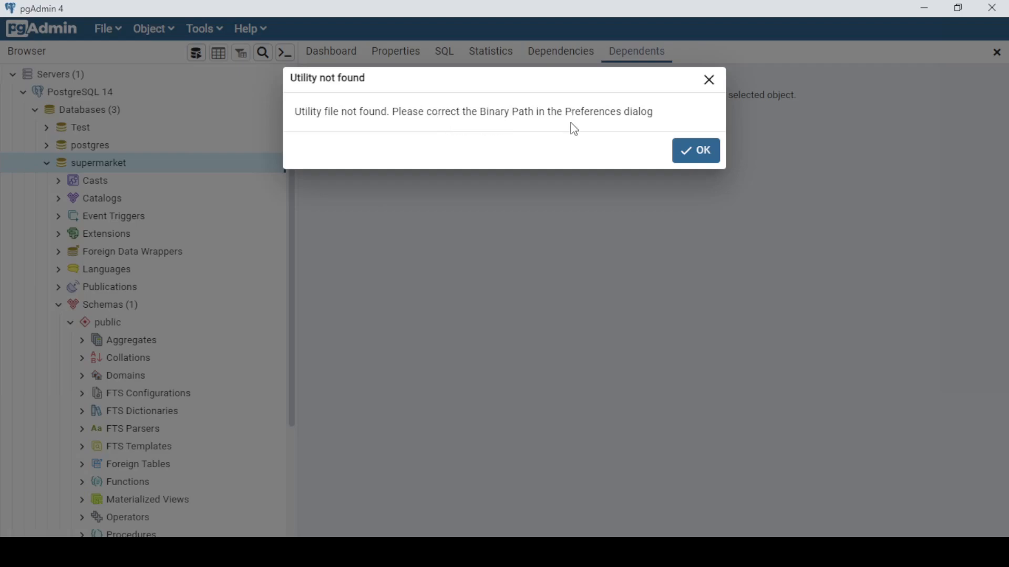
click(694, 157)
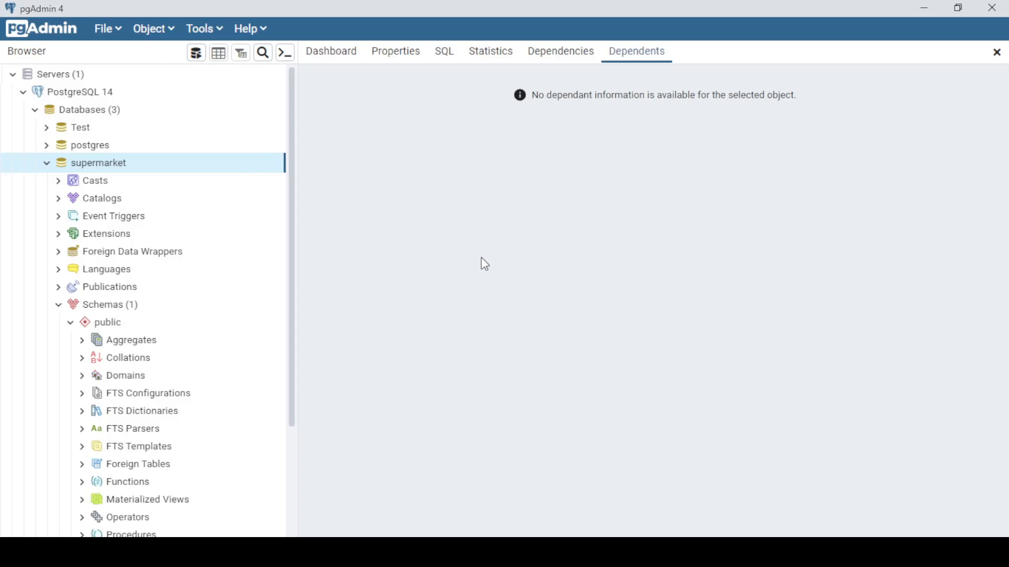
- Set the PostgreSQL 14 binary path to C:\Program Files\PostgreSQL\14\bin\ in the preferences and save them
click(117, 31)
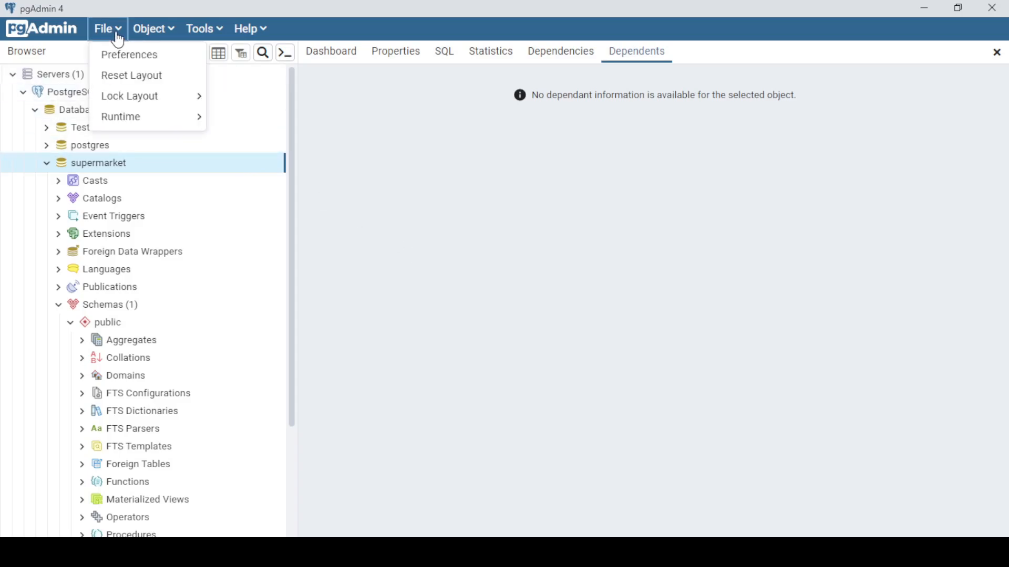
click(140, 57)
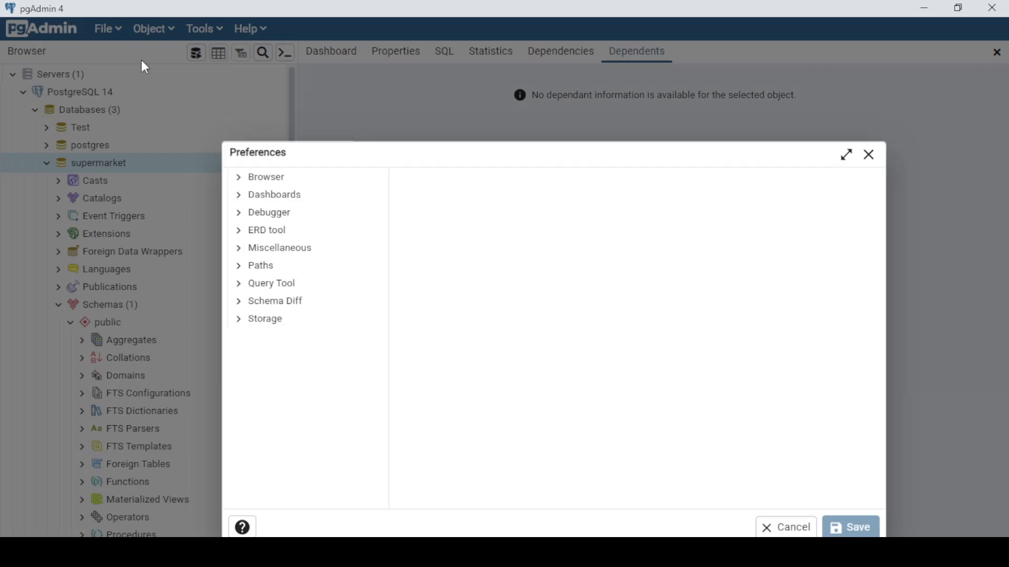
click(301, 481)
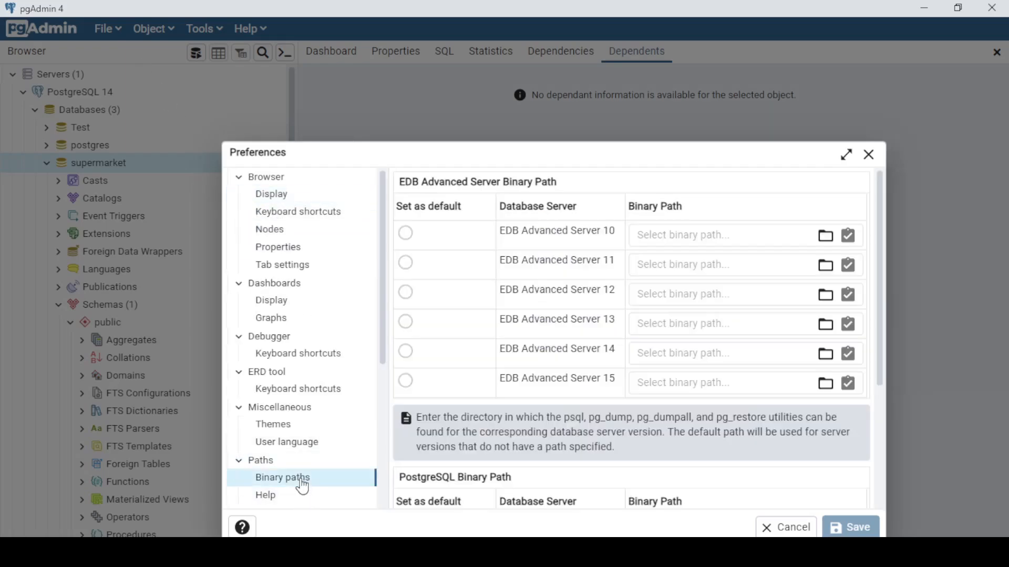
drag(538, 153, 542, 94)
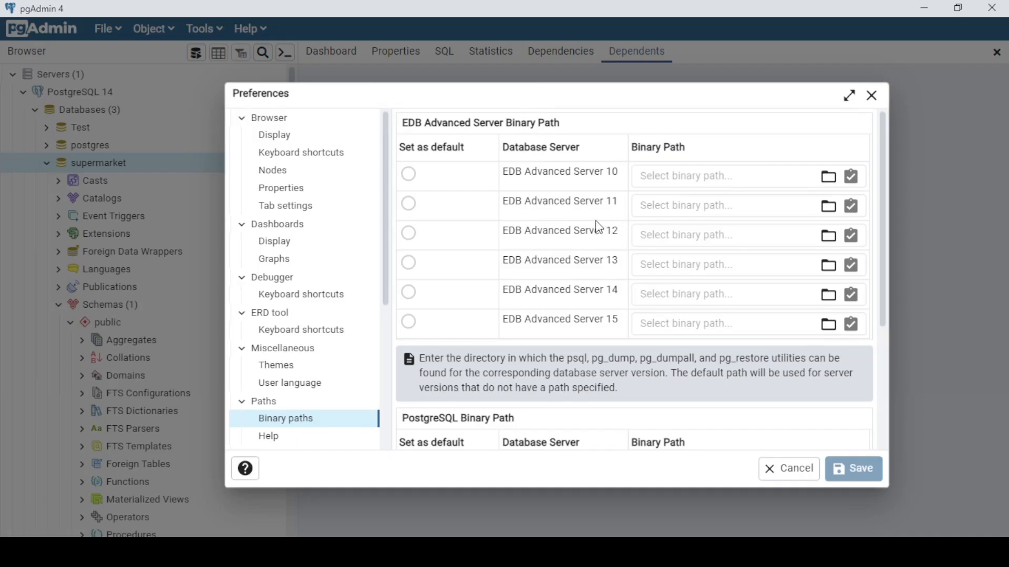
scroll(598, 233, down, 4)
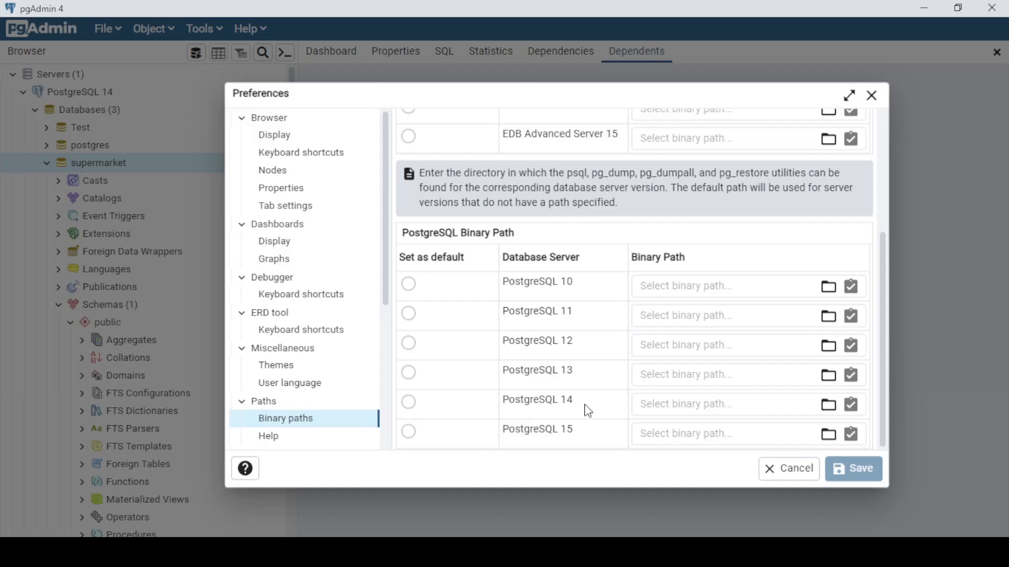
click(796, 404)
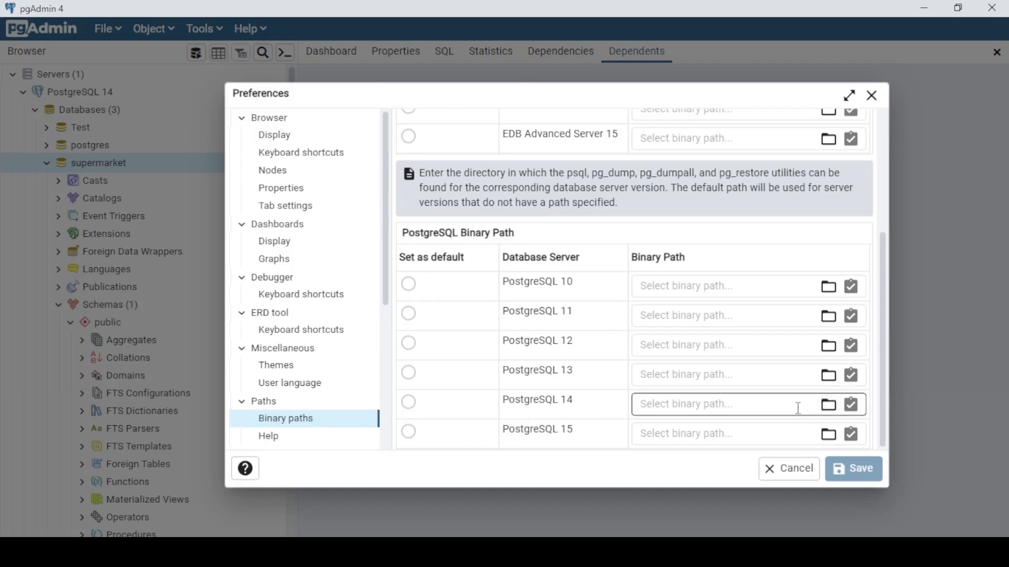
click(828, 405)
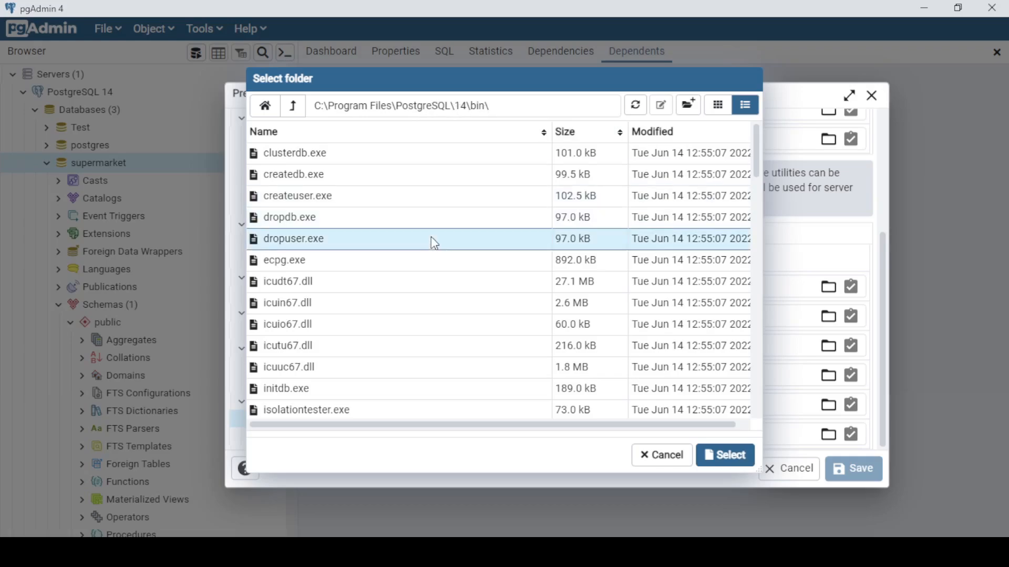
scroll(430, 239, down, 2)
scroll(428, 241, up, 2)
scroll(431, 242, down, 10)
scroll(429, 240, down, 10)
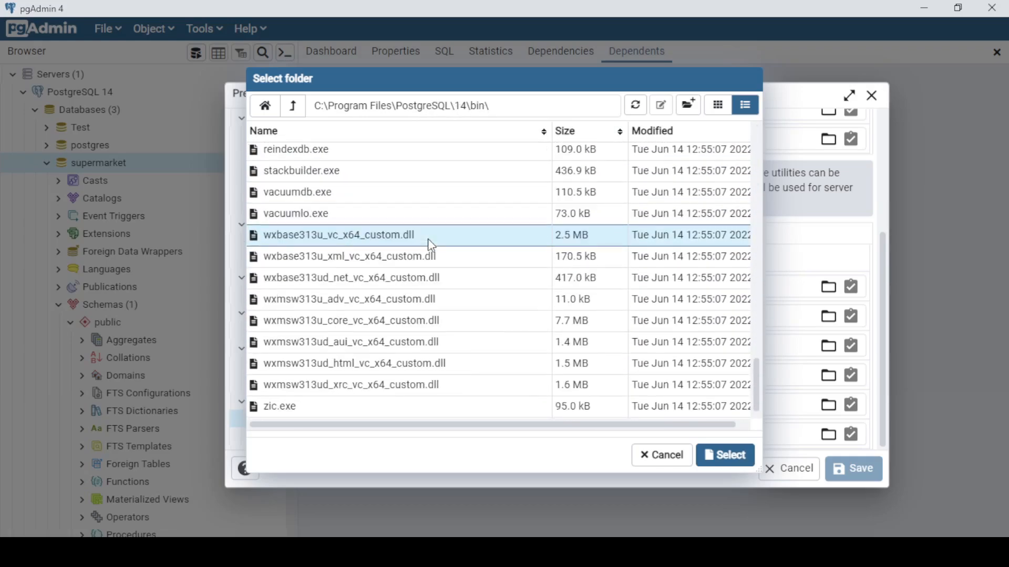
click(737, 456)
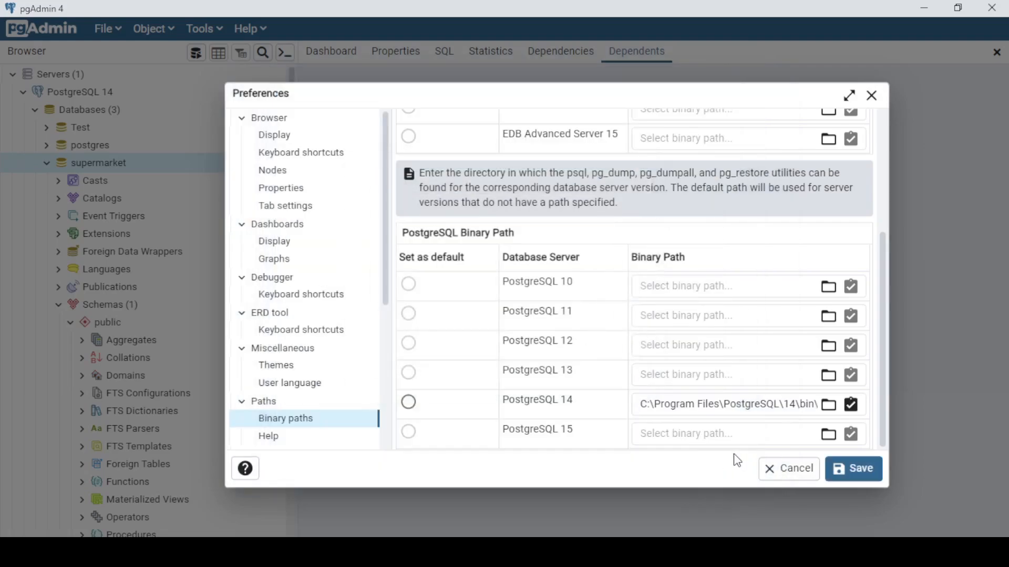
click(846, 469)
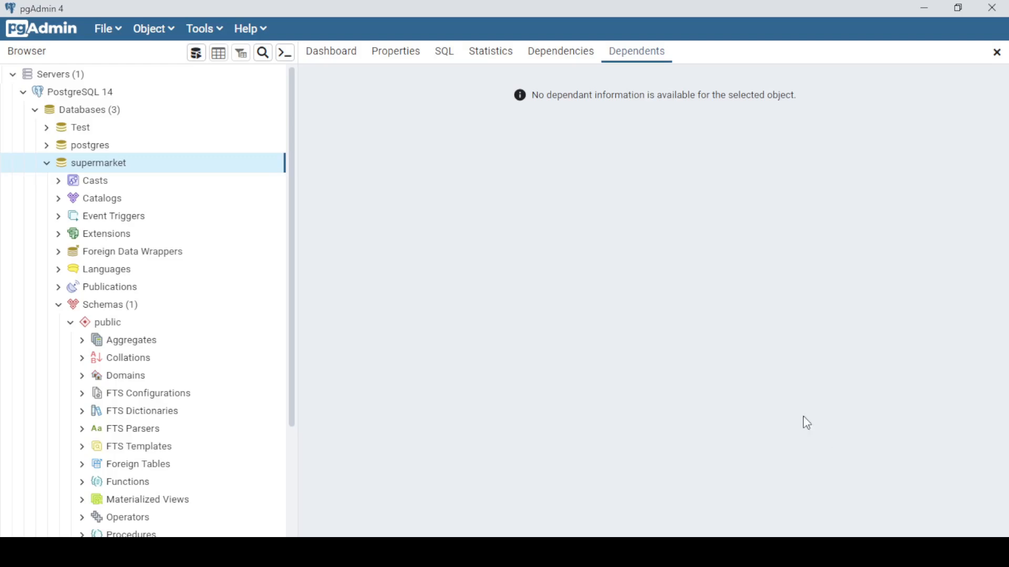
- Start a restore of the supermarket database with the Custom or tar format
right_click(145, 170)
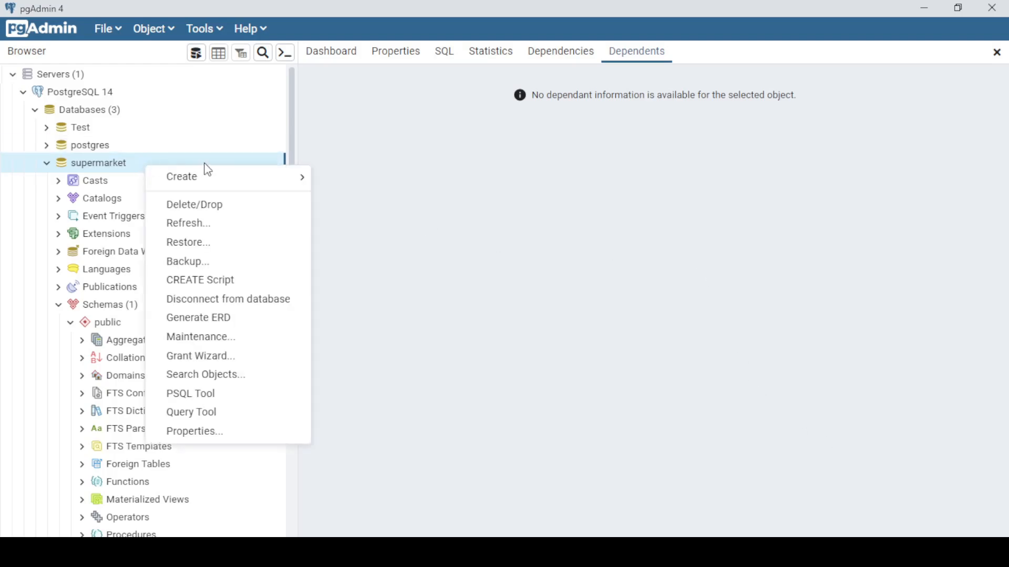
click(212, 245)
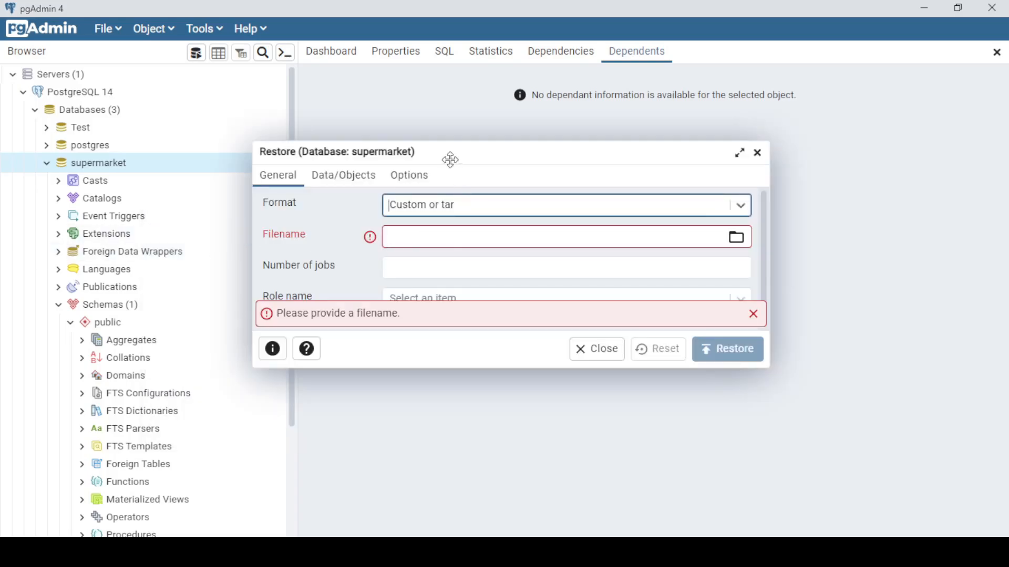
drag(450, 159, 508, 120)
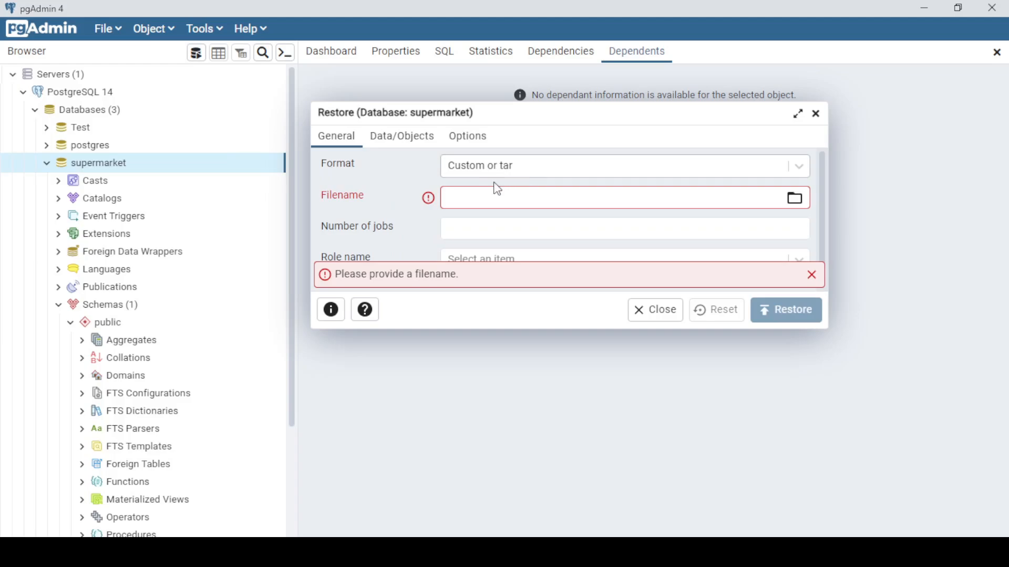
click(799, 165)
click(795, 167)
click(796, 167)
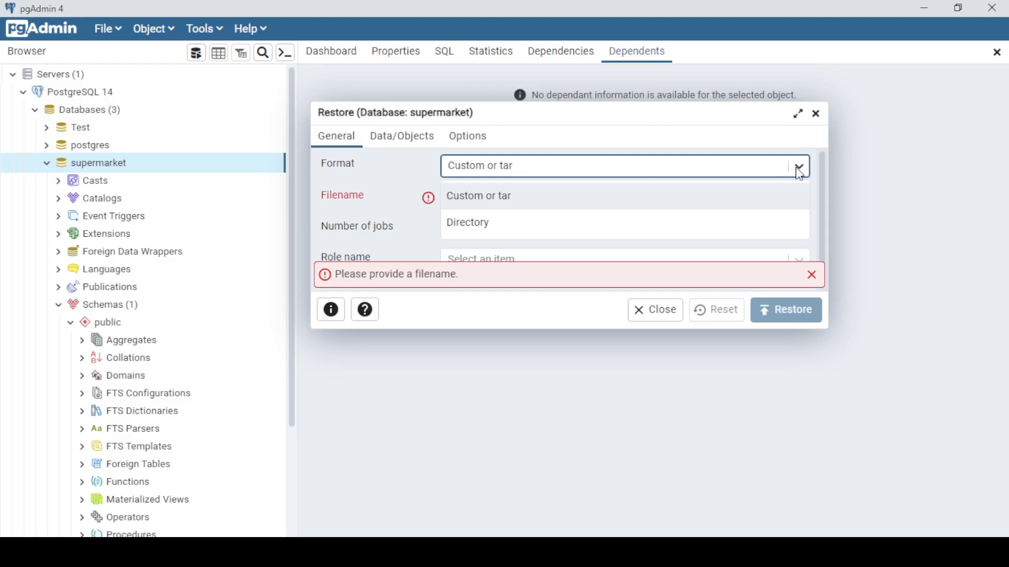
click(796, 168)
click(797, 169)
click(781, 202)
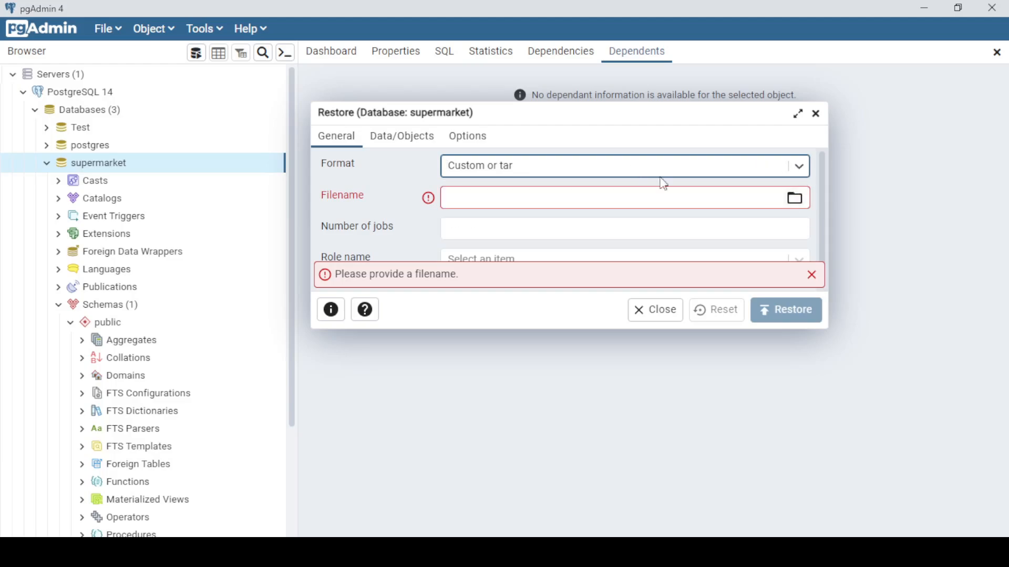
- Choose Supermart_DB.tar from the user's Desktop folder as the backup file and run the restore
click(796, 201)
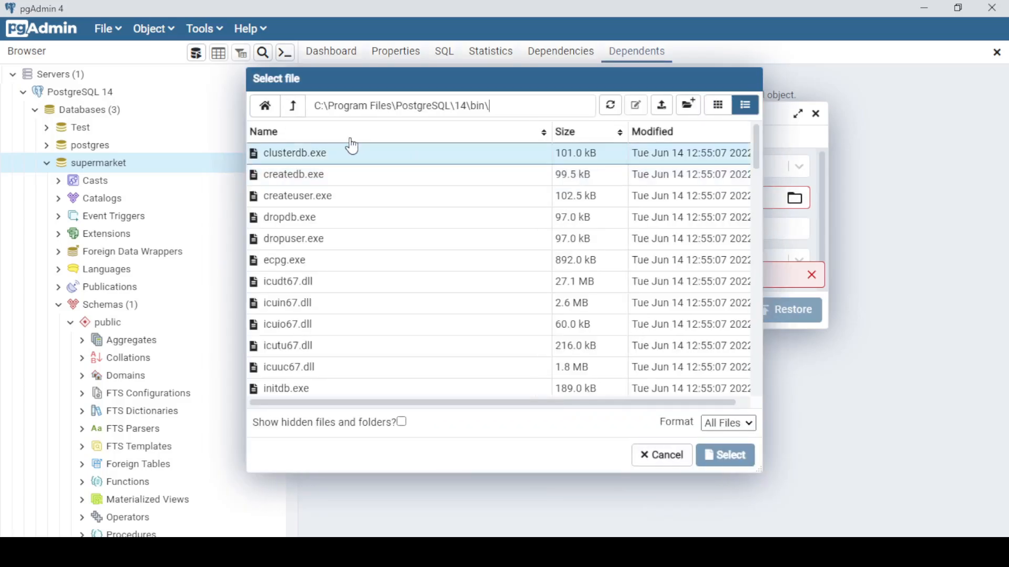
click(294, 105)
click(295, 105)
click(294, 105)
click(295, 105)
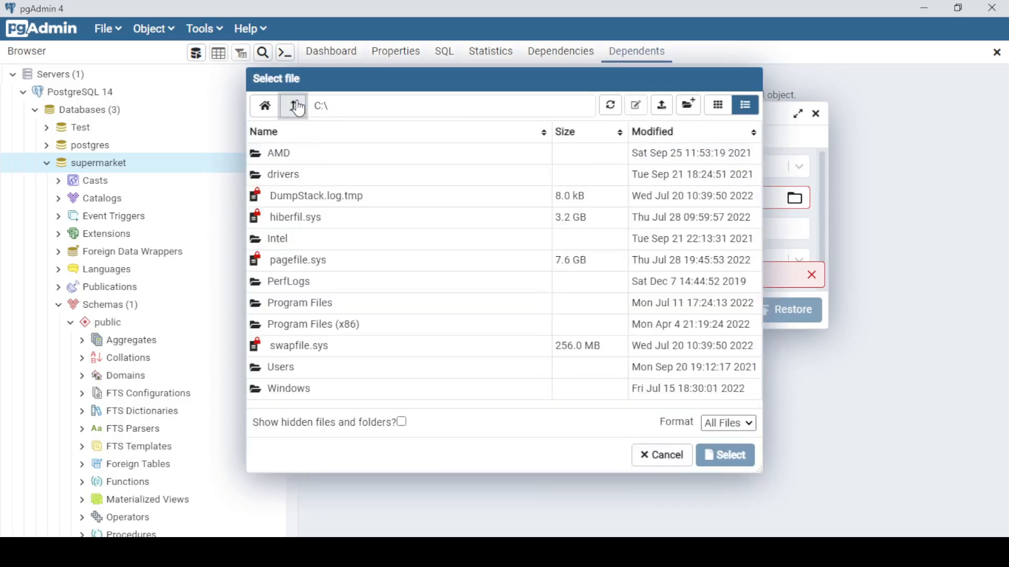
click(294, 105)
click(266, 105)
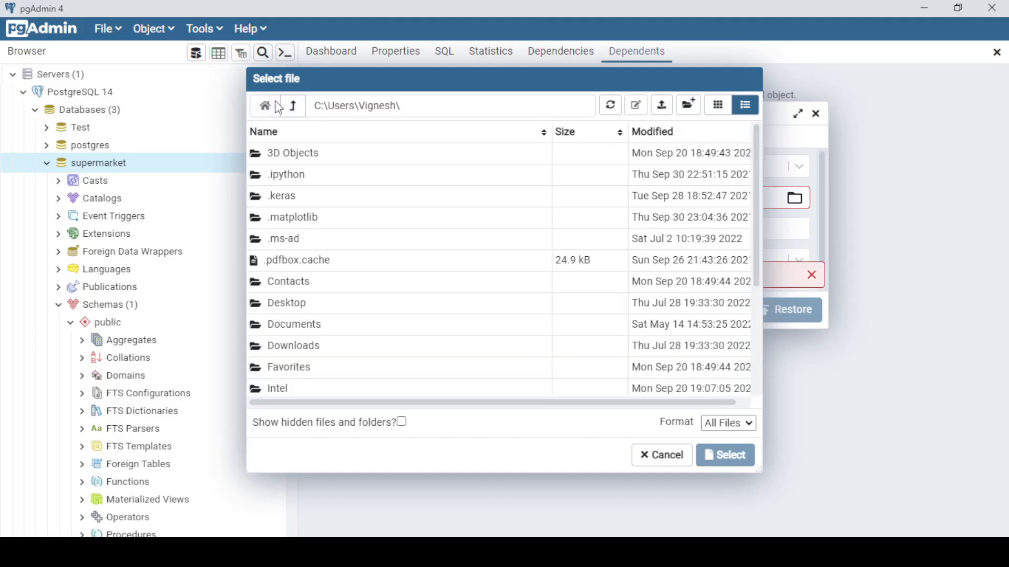
double_click(317, 302)
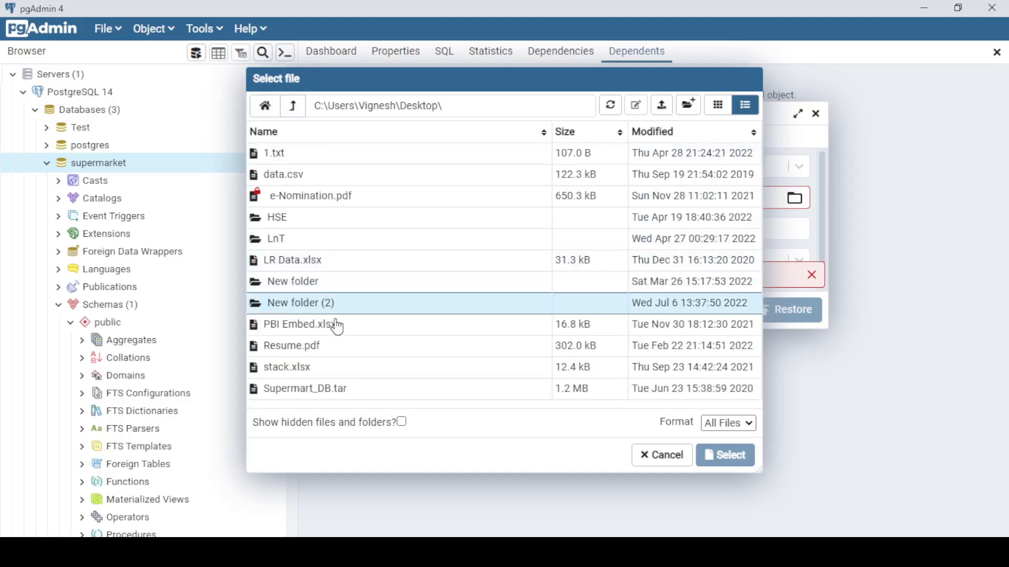
click(336, 396)
click(725, 463)
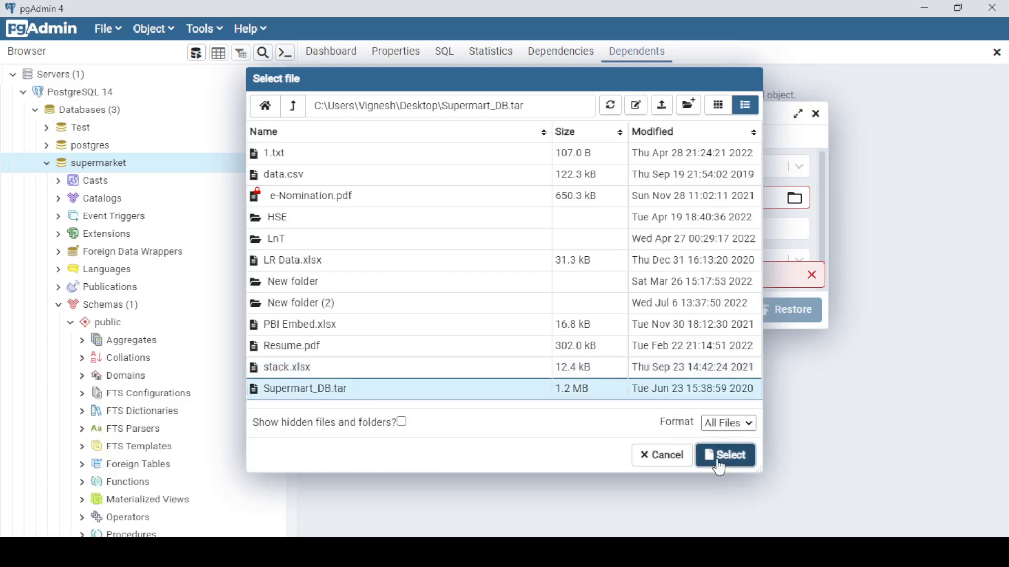
click(498, 235)
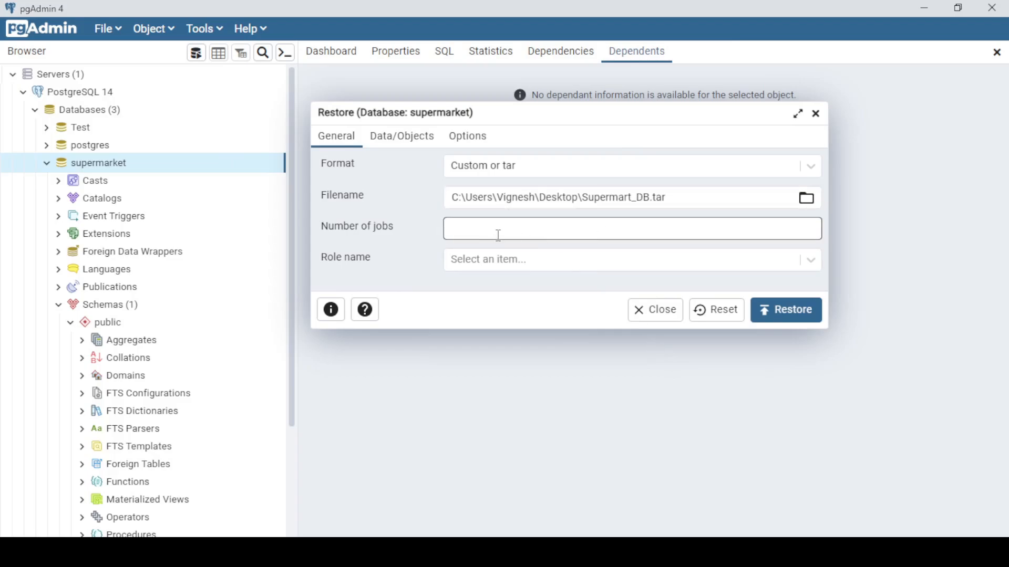
click(781, 318)
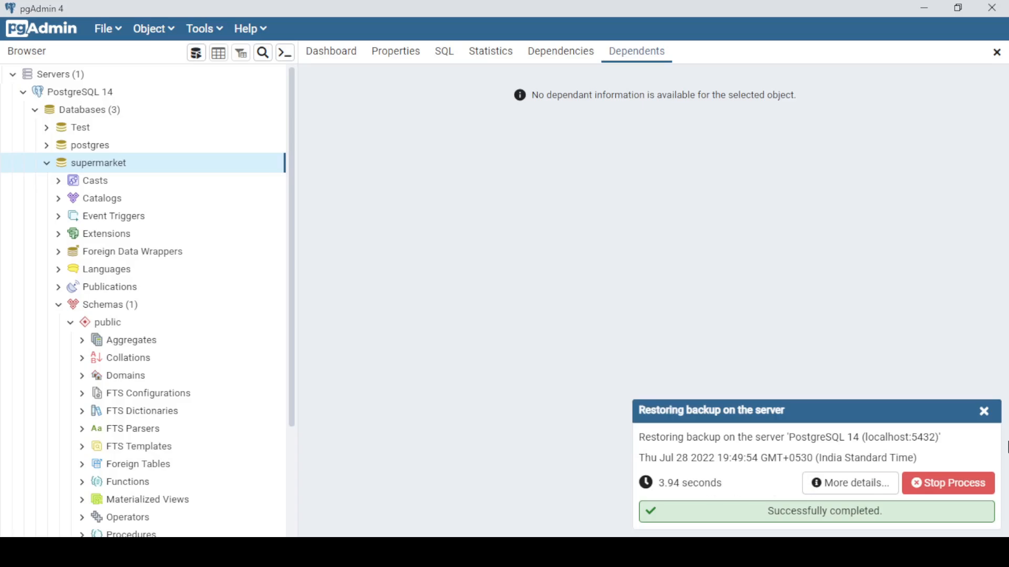
- Refresh the supermarket database, bring its public schema's tables into view, and dismiss the restore notification
scroll(131, 367, down, 3)
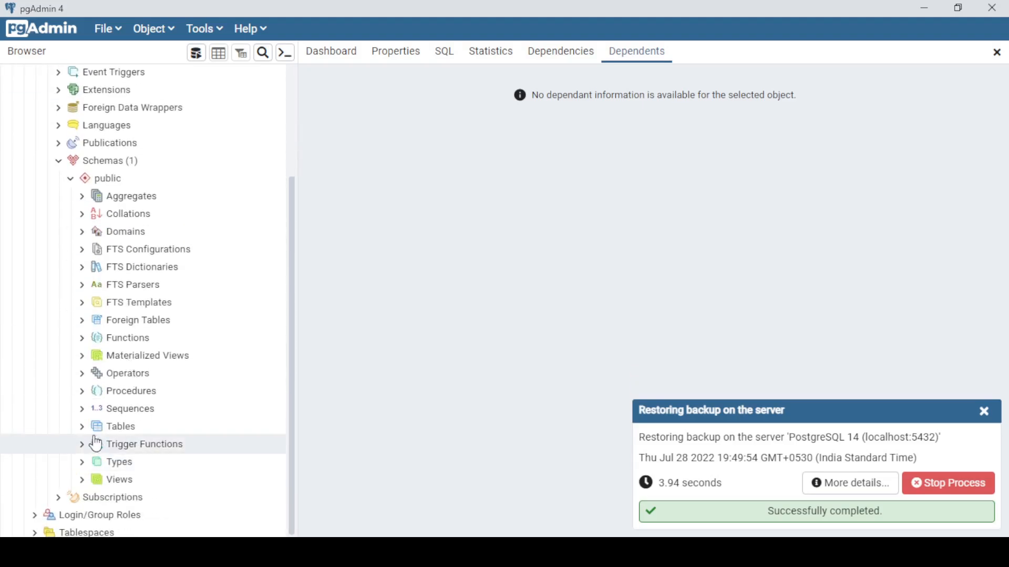
scroll(137, 357, up, 3)
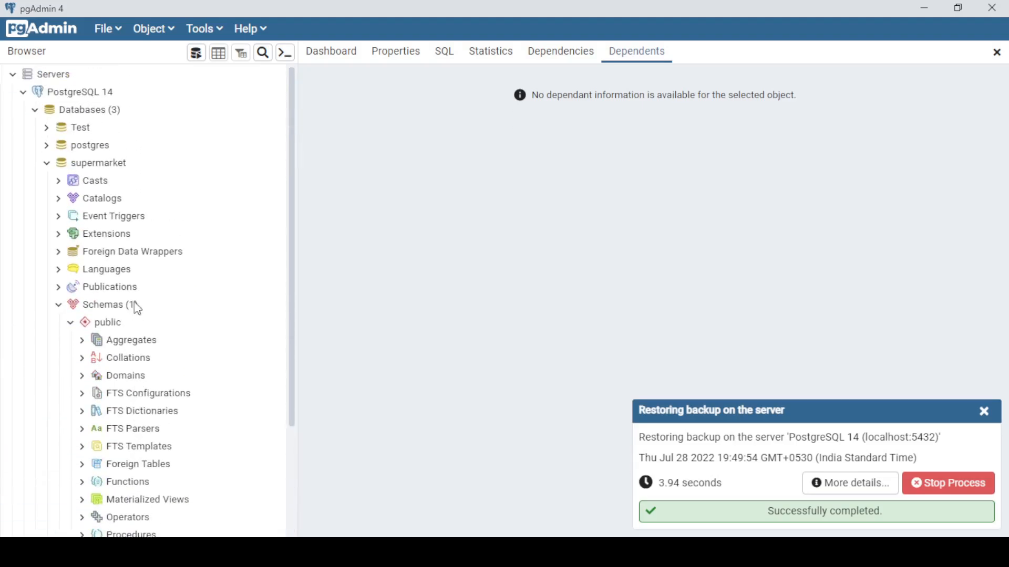
right_click(102, 167)
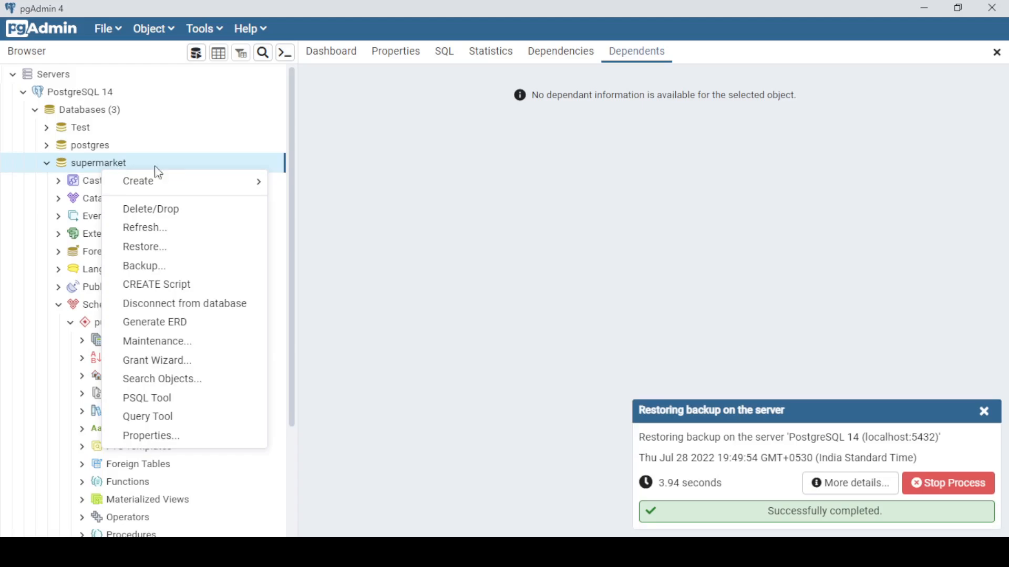
click(168, 227)
scroll(89, 331, down, 3)
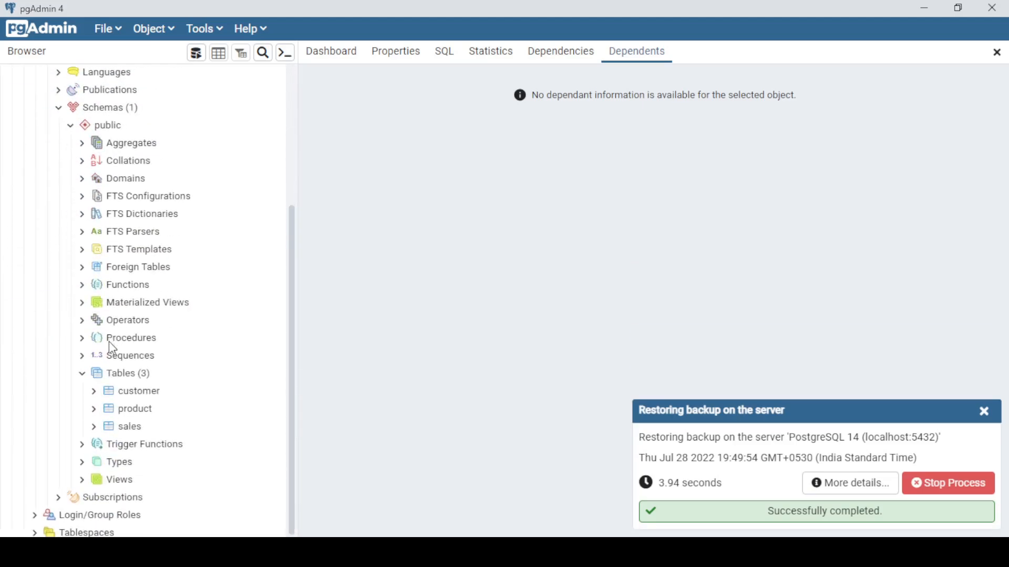
click(983, 411)
- Examine the dependents of the customer, product and sales tables in turn
right_click(143, 397)
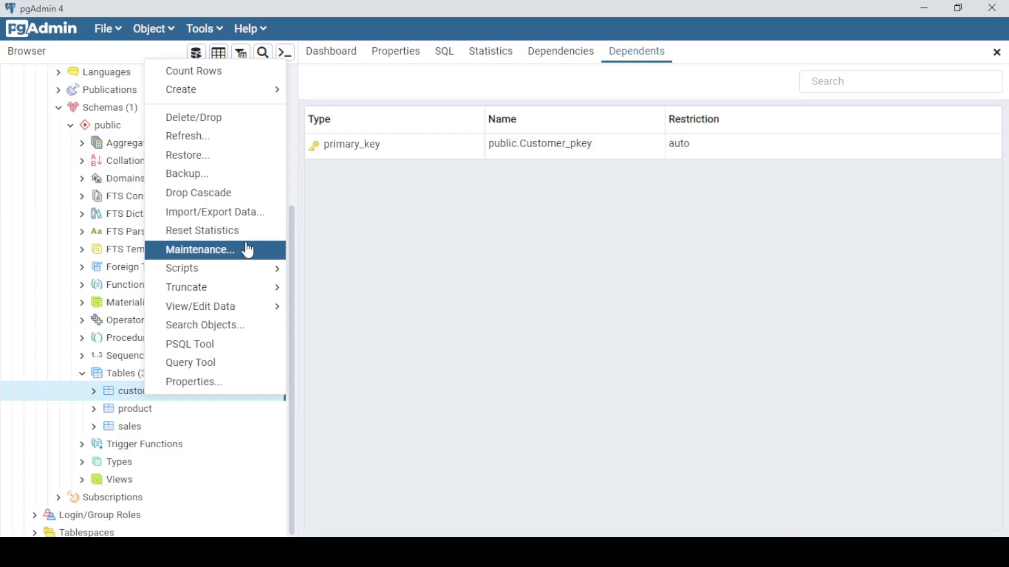
click(396, 391)
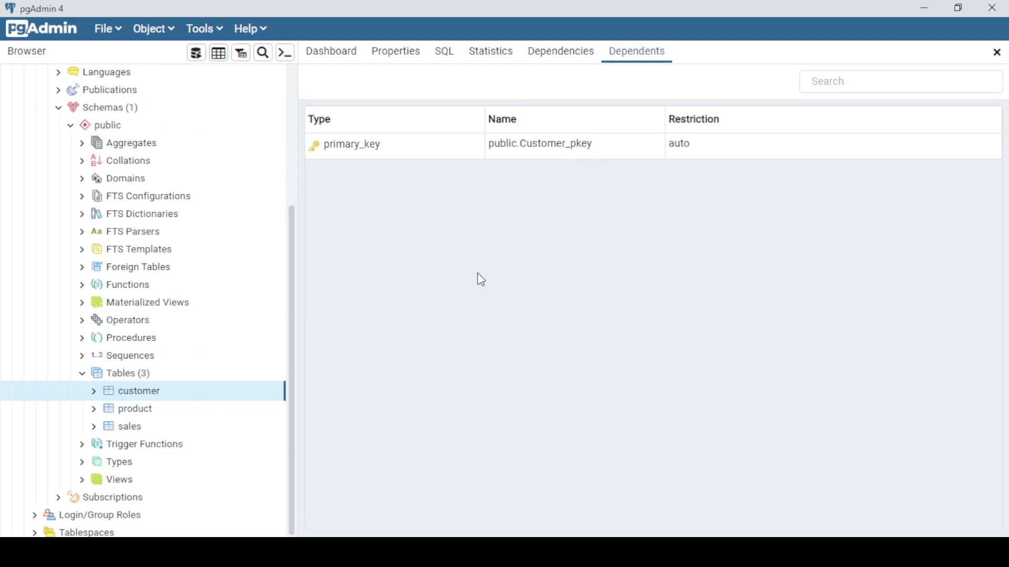
click(176, 417)
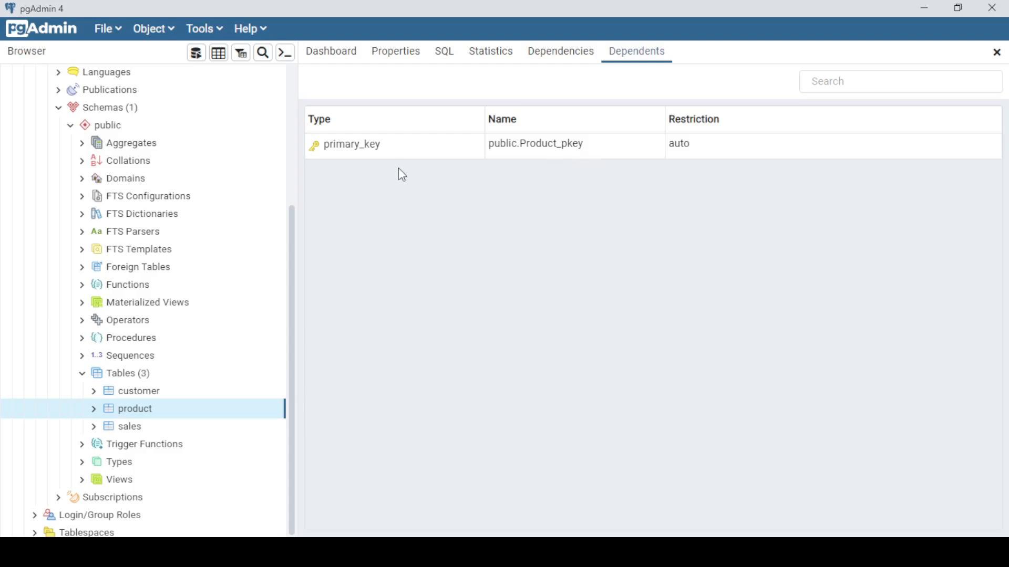
click(185, 427)
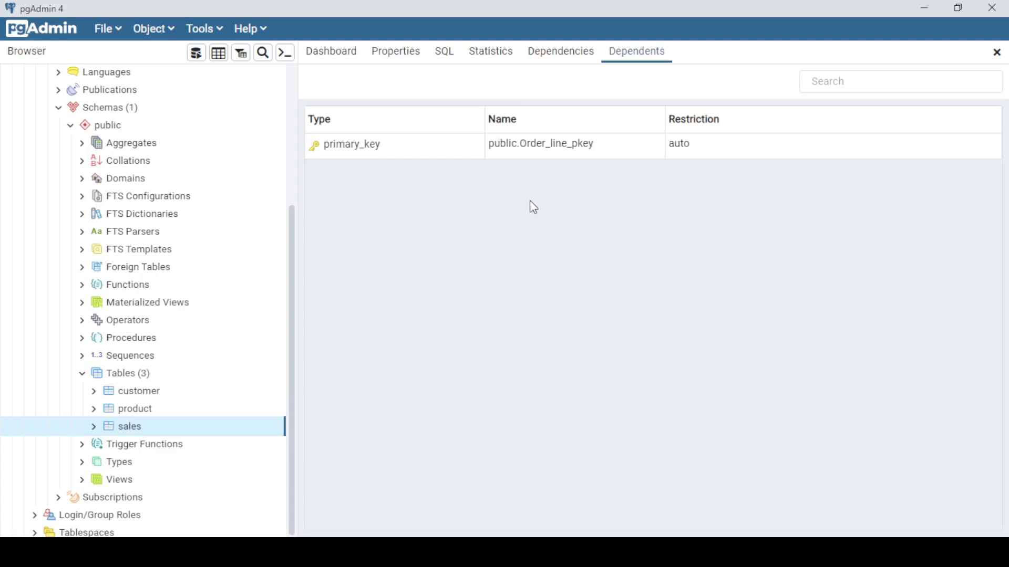
- View all rows of the customer table and look through its columns
right_click(158, 396)
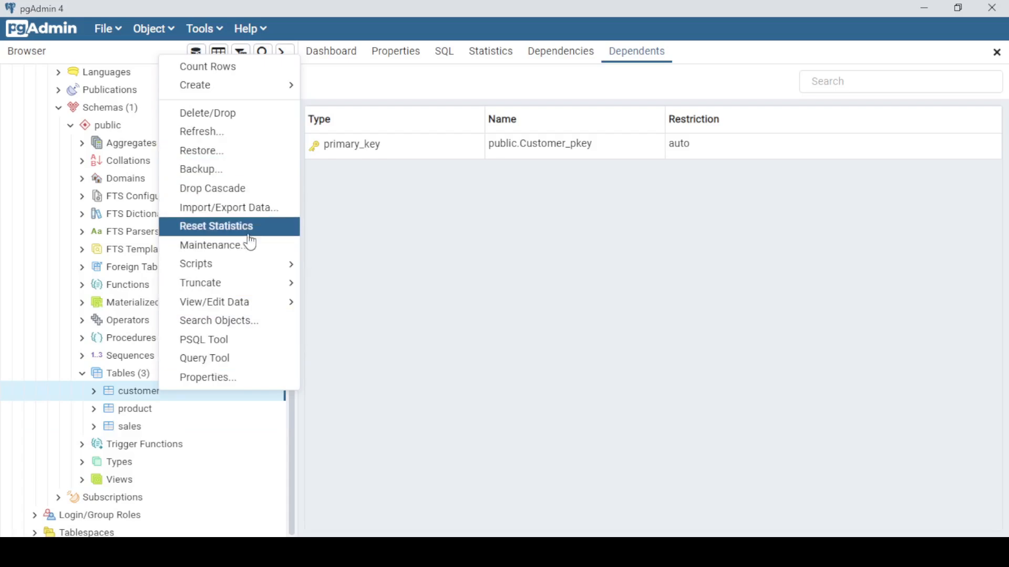
mouse_move(251, 293)
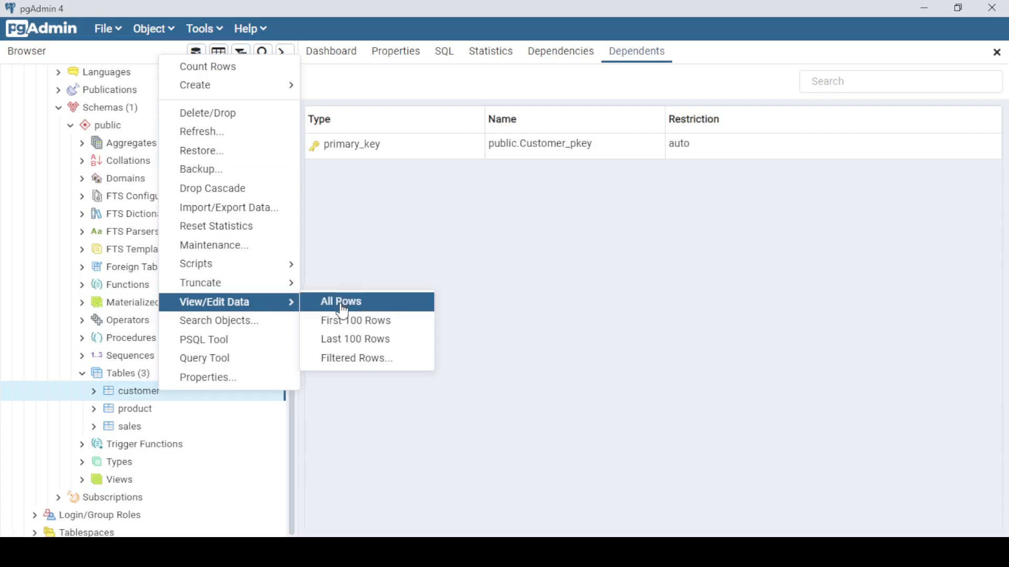
click(342, 310)
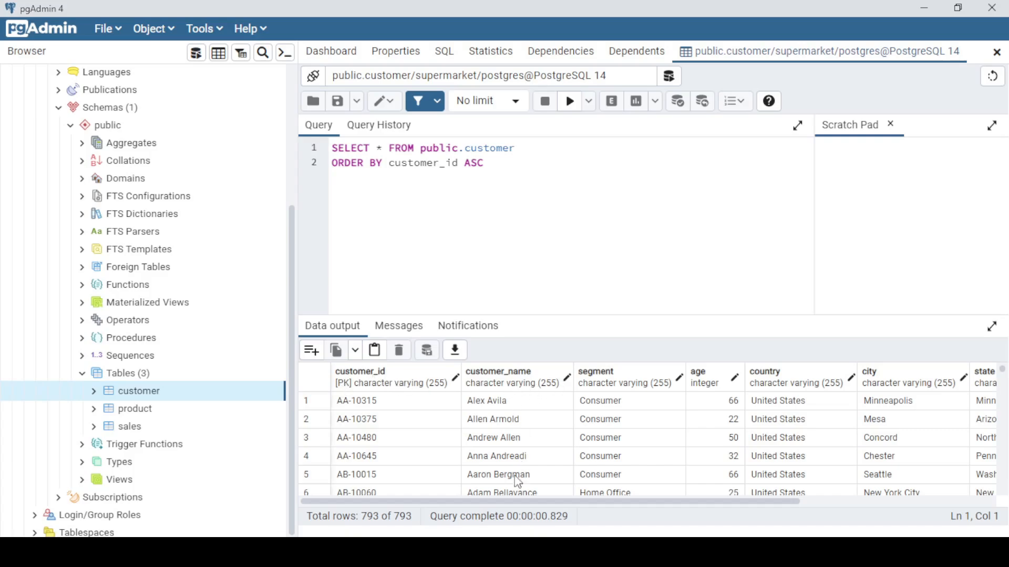
drag(528, 502, 794, 502)
scroll(683, 478, left, 10)
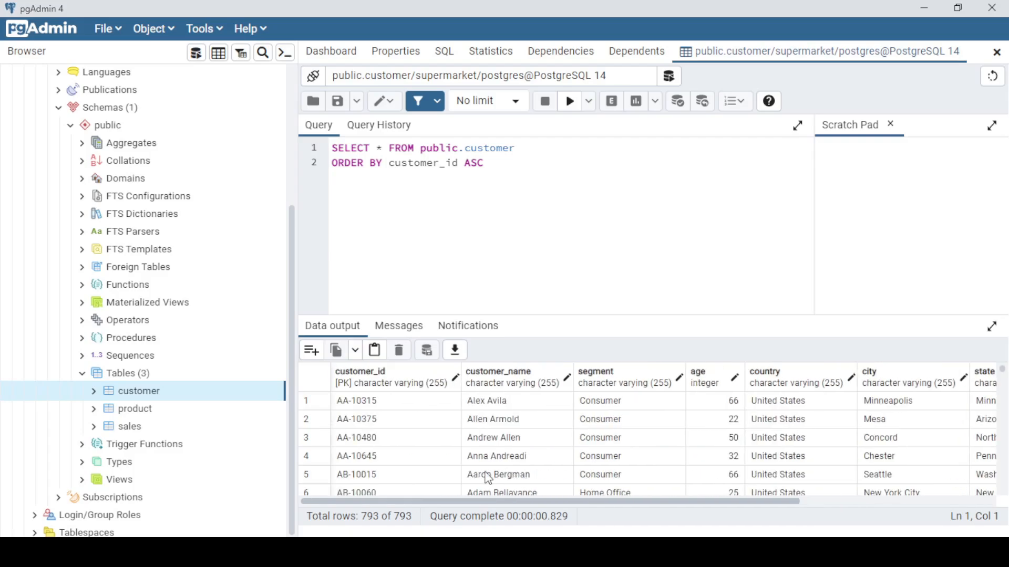
- View all rows of the product table
right_click(181, 411)
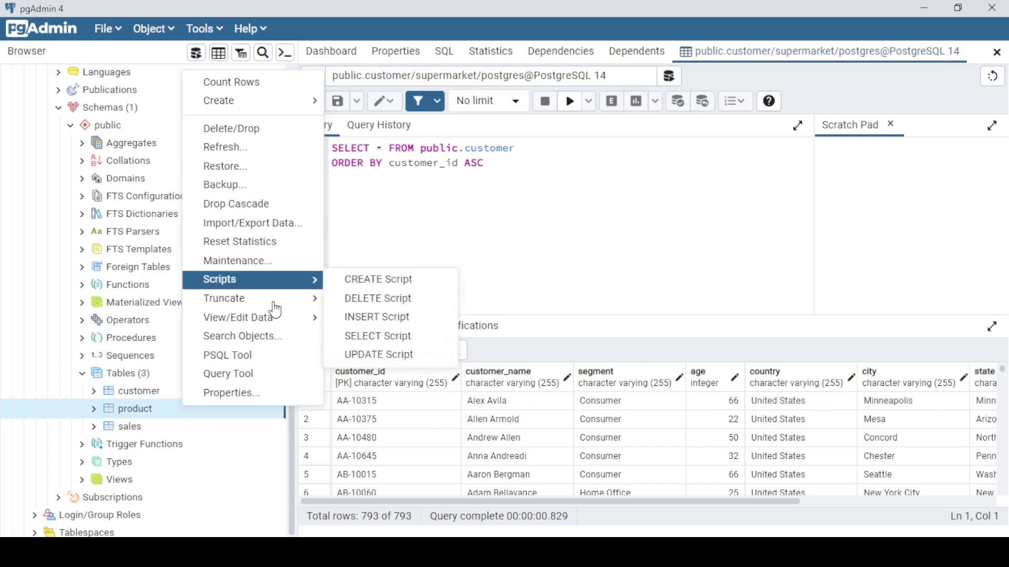
mouse_move(273, 317)
click(398, 322)
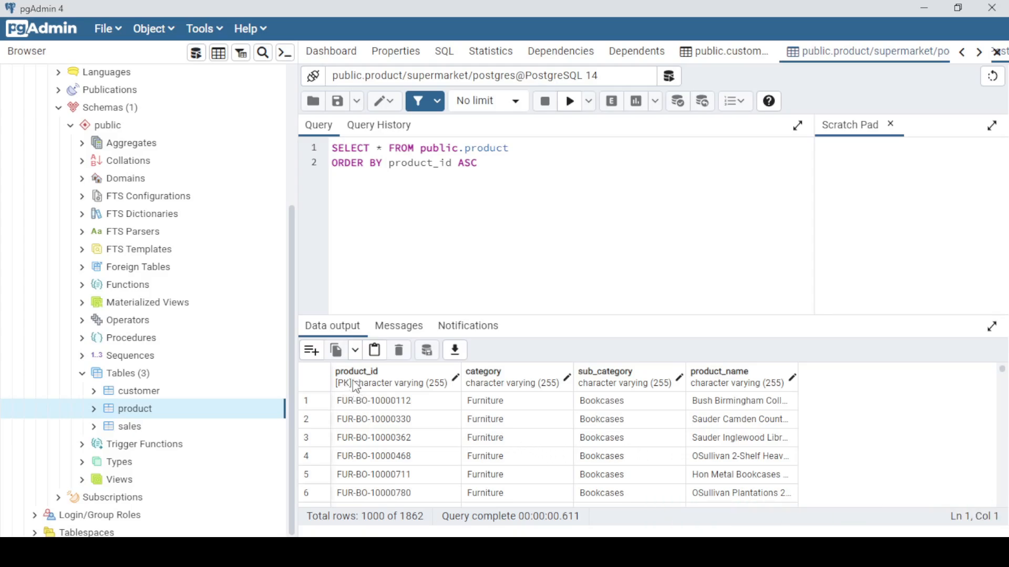
- View all rows of the sales table
right_click(170, 429)
mouse_move(252, 342)
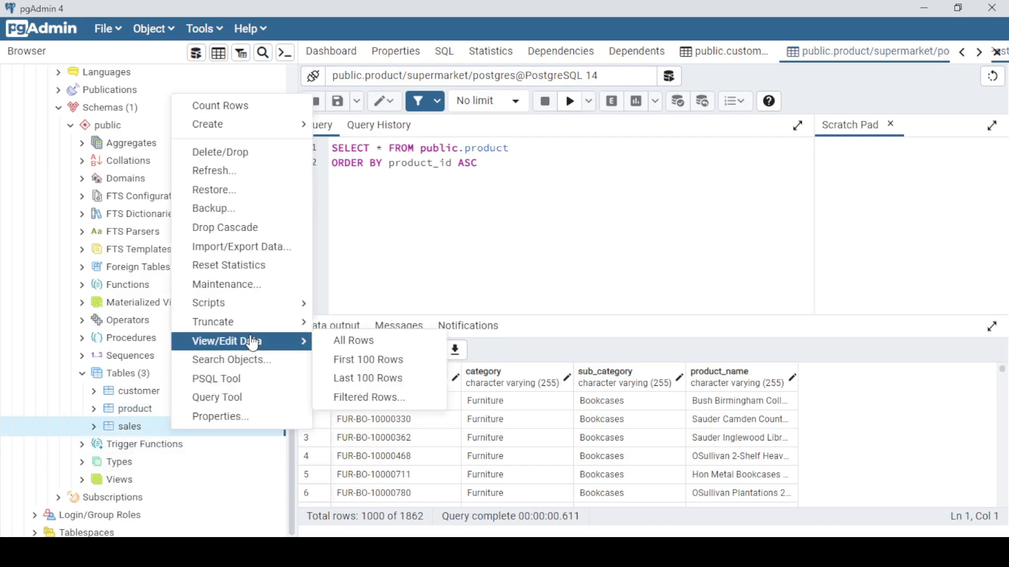
click(364, 343)
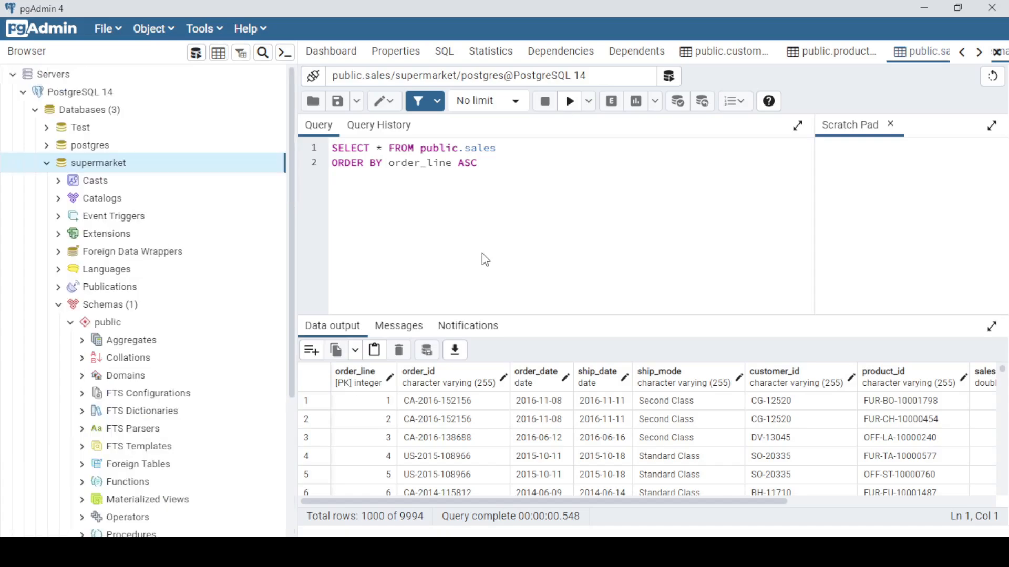
- Start a backup of the supermarket database with newsuper.tar in the user's Desktop folder as the target file
right_click(131, 168)
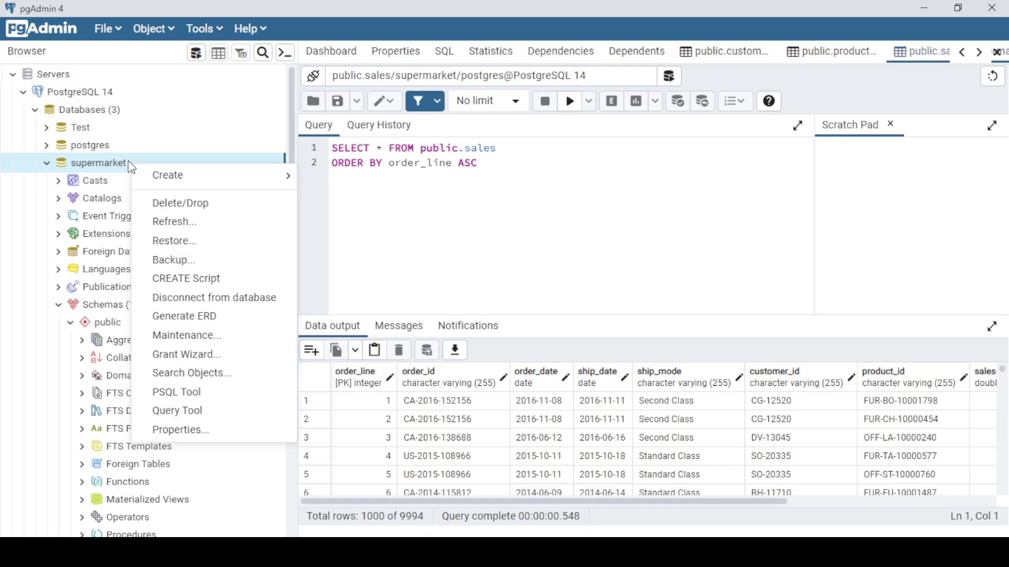
right_click(100, 162)
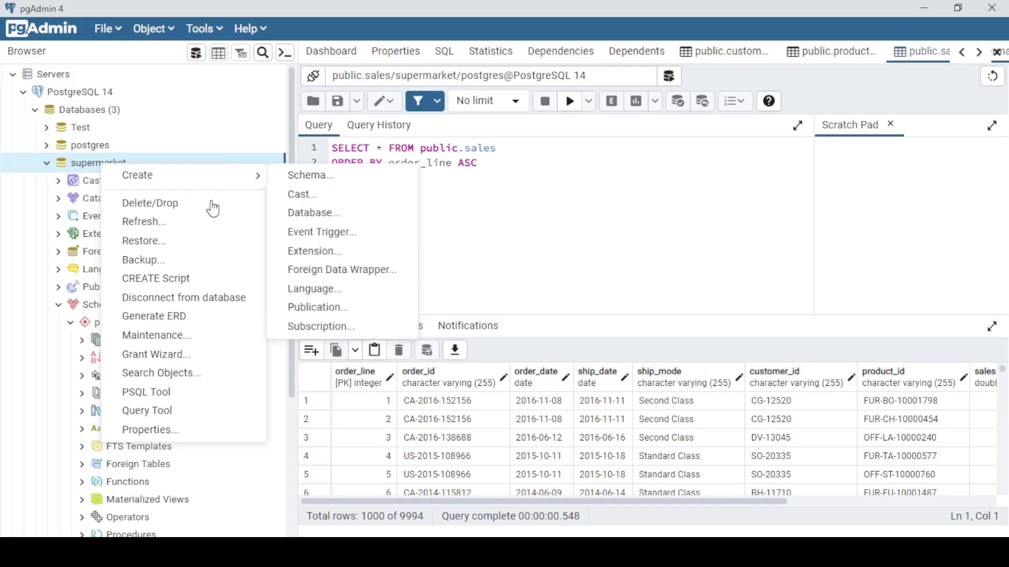
click(193, 264)
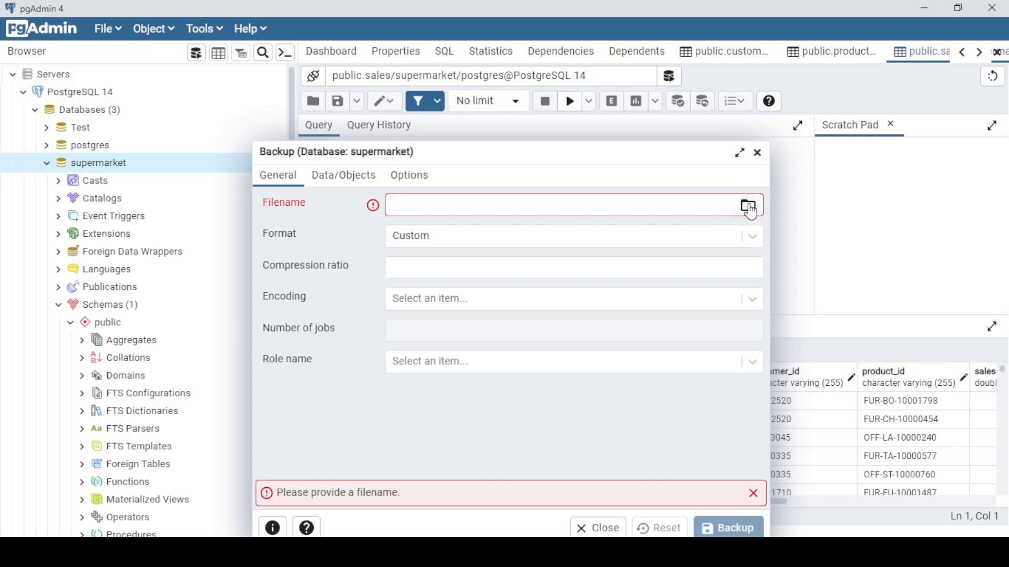
click(748, 206)
click(485, 103)
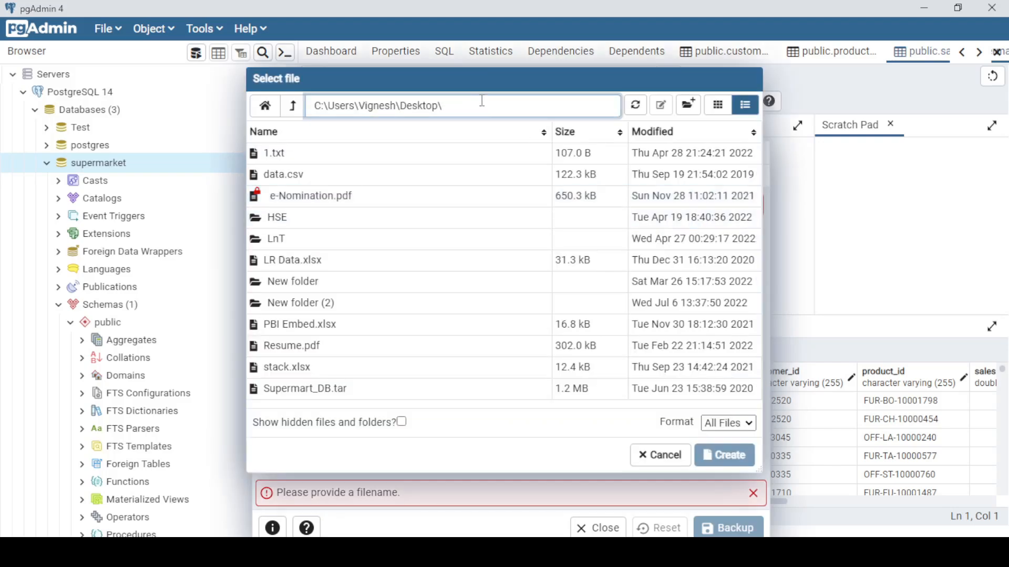
text(new)
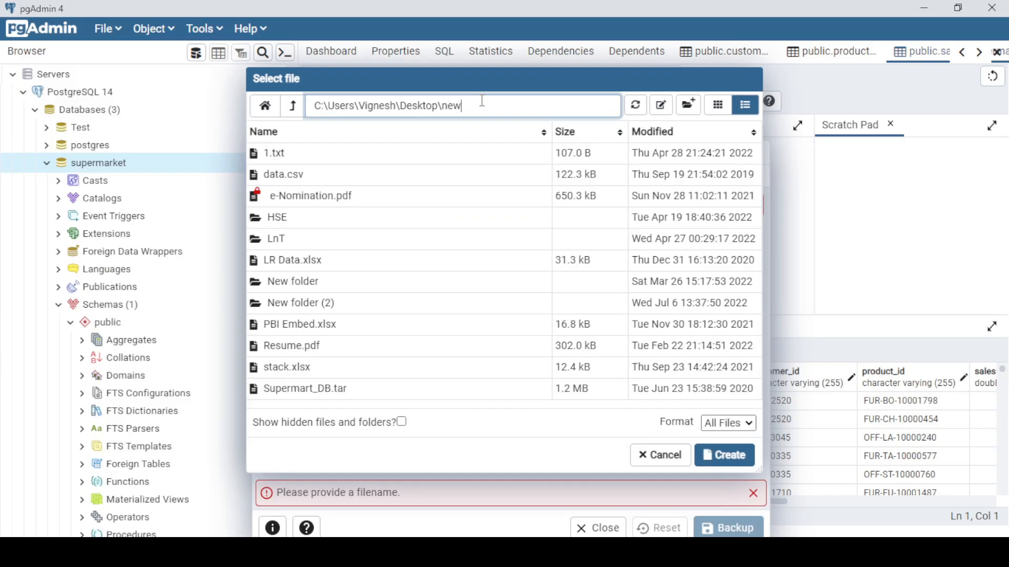
text(super.tar)
click(749, 461)
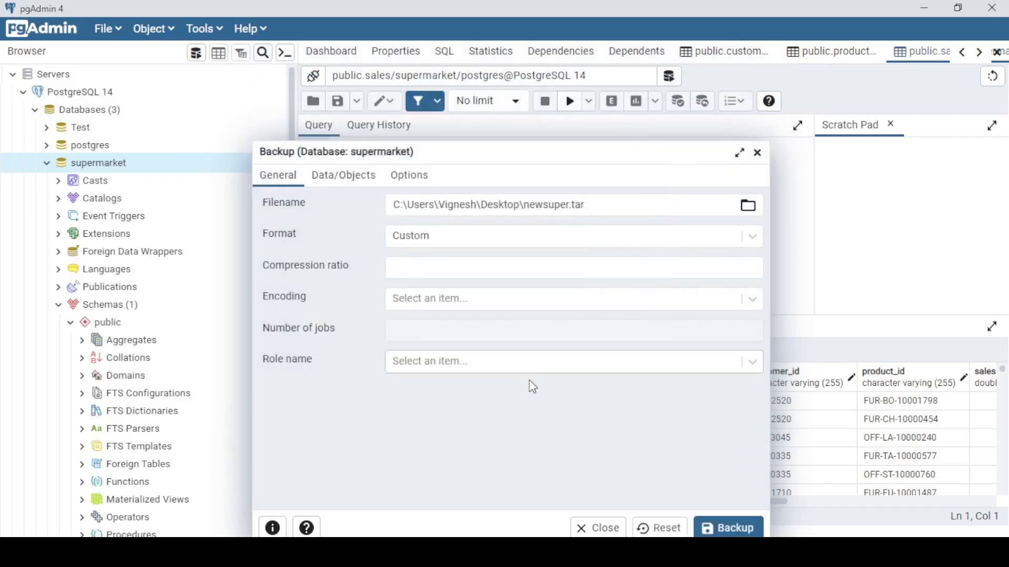
- Set the backup format to Tar and run the backup
click(446, 237)
click(430, 298)
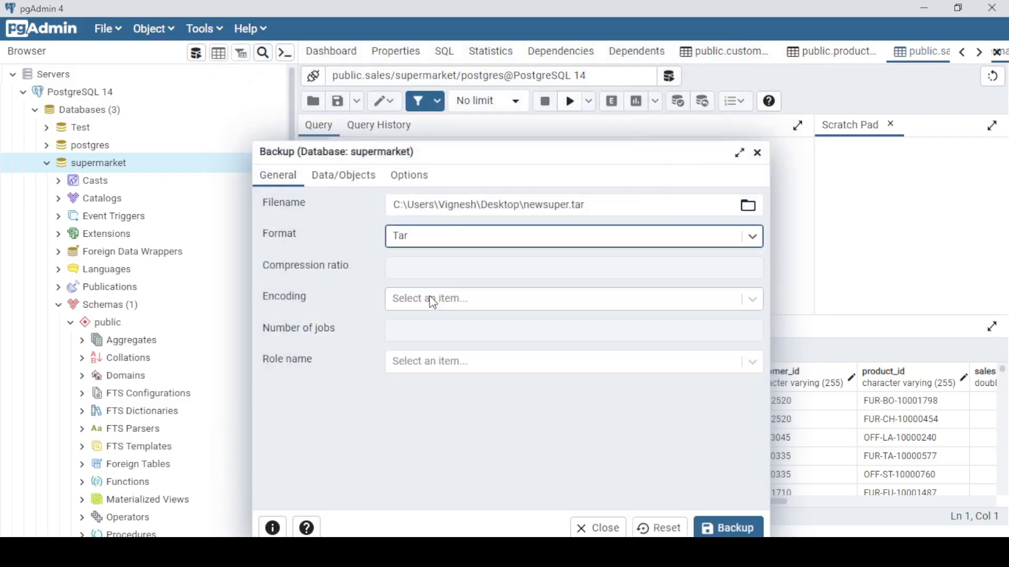
drag(480, 152, 554, 61)
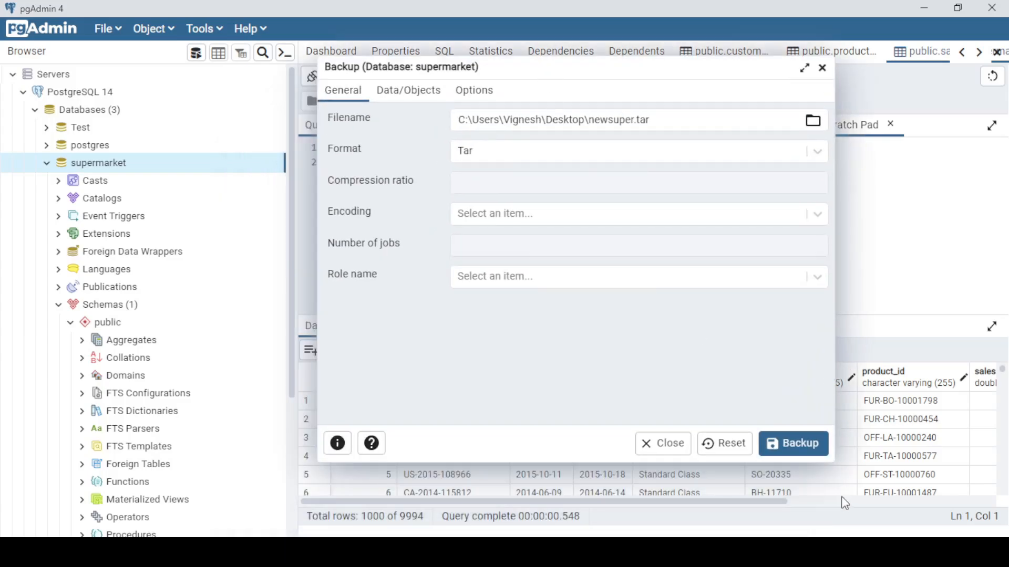
click(796, 445)
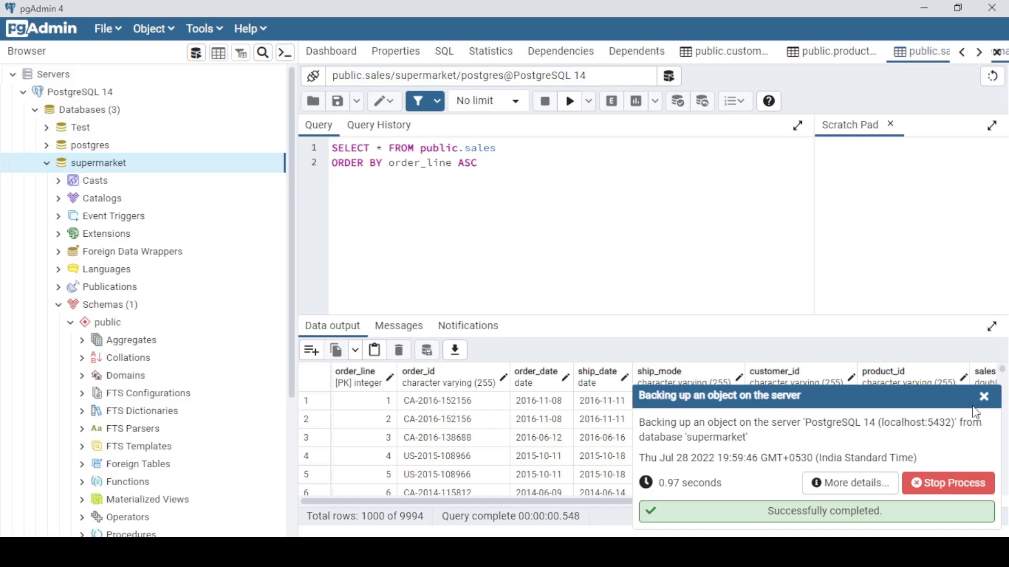
- Switch to the Windows desktop and move the newsuper file directly below Supermart_DB
click(924, 9)
click(96, 70)
drag(115, 96, 492, 209)
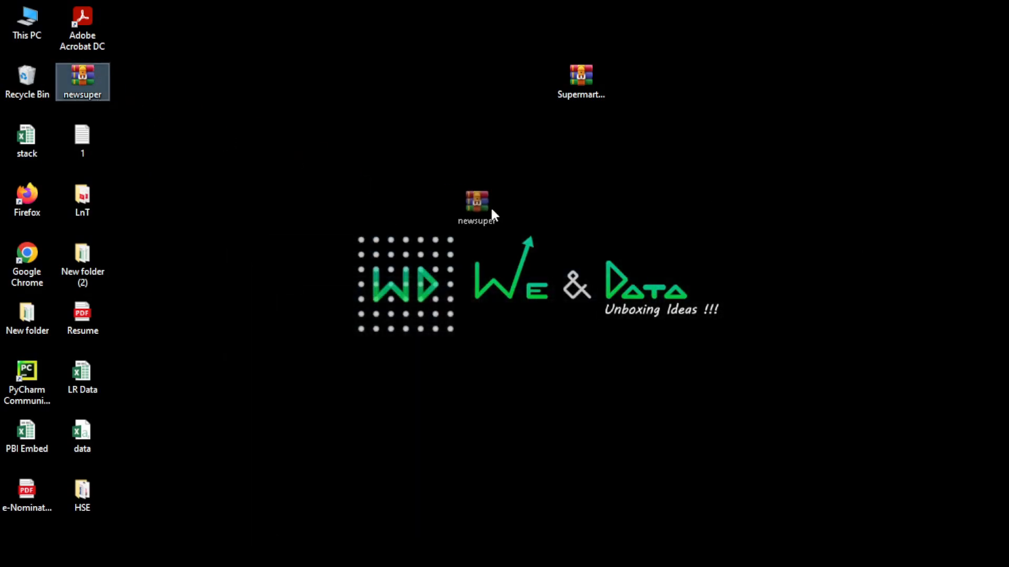
drag(600, 165, 600, 166)
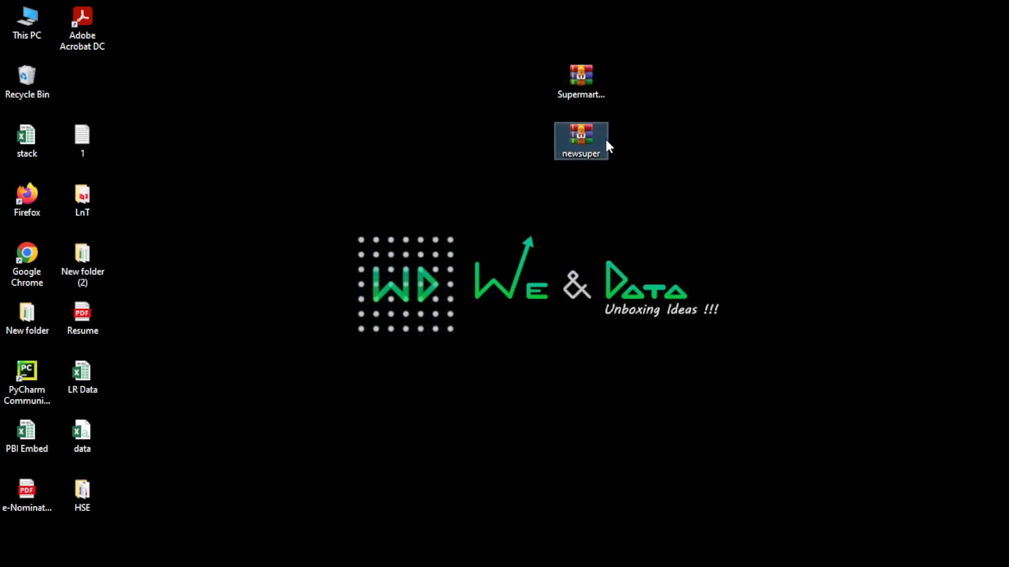
- Compare the type, size and modification date of the Supermart_DB and newsuper files on the desktop
mouse_move(589, 90)
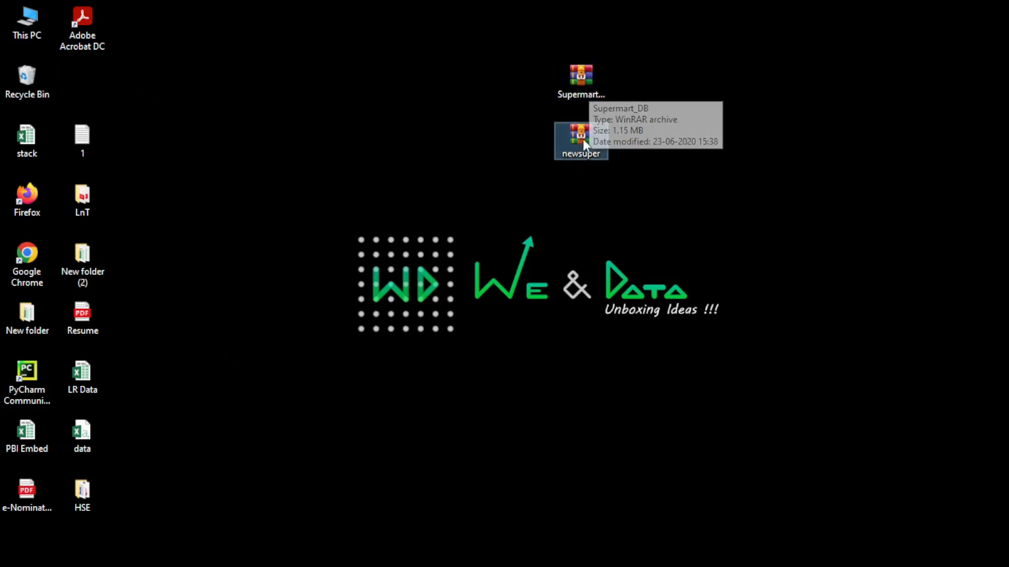
mouse_move(582, 150)
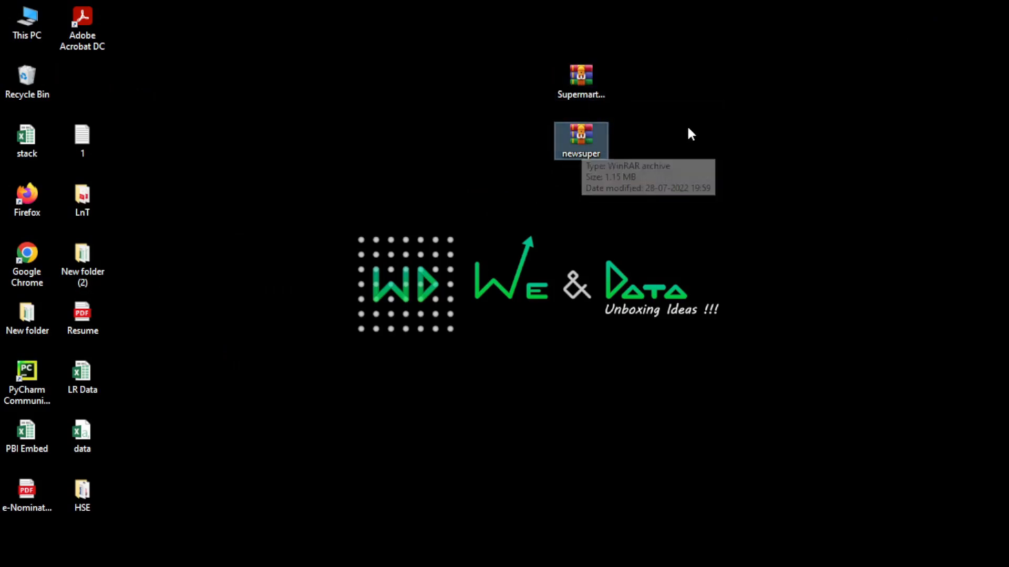
click(586, 77)
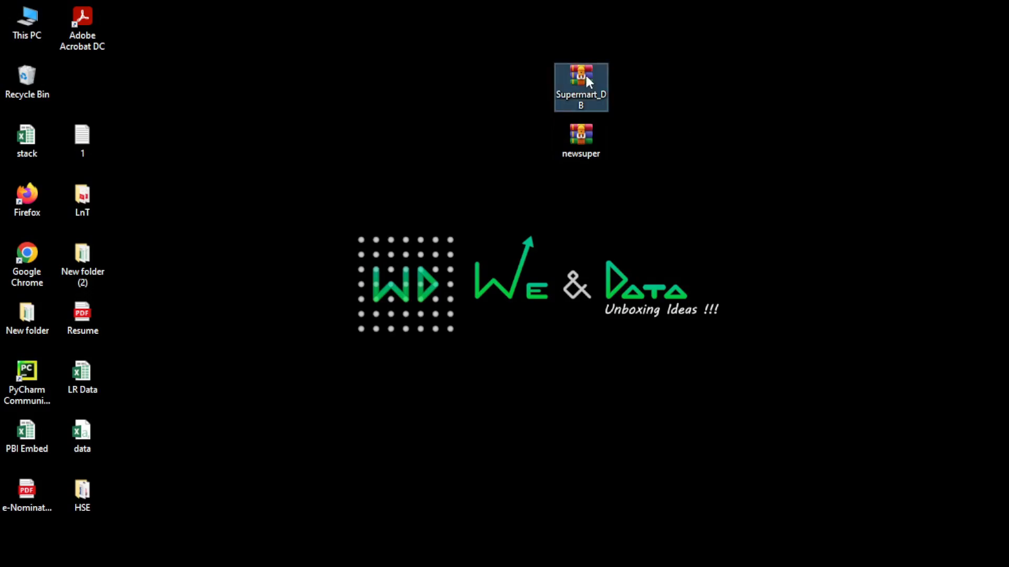
mouse_move(586, 77)
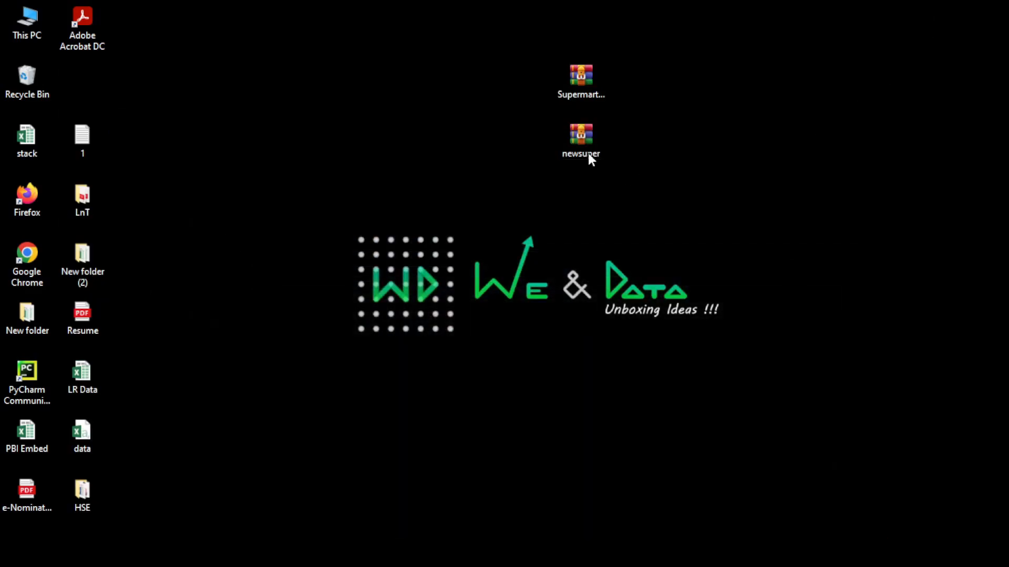
click(588, 153)
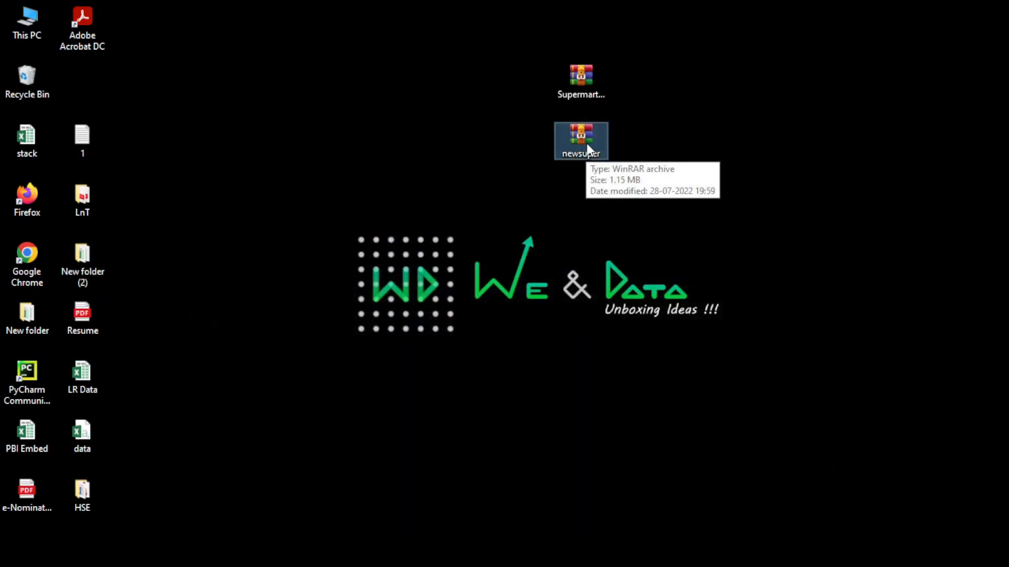